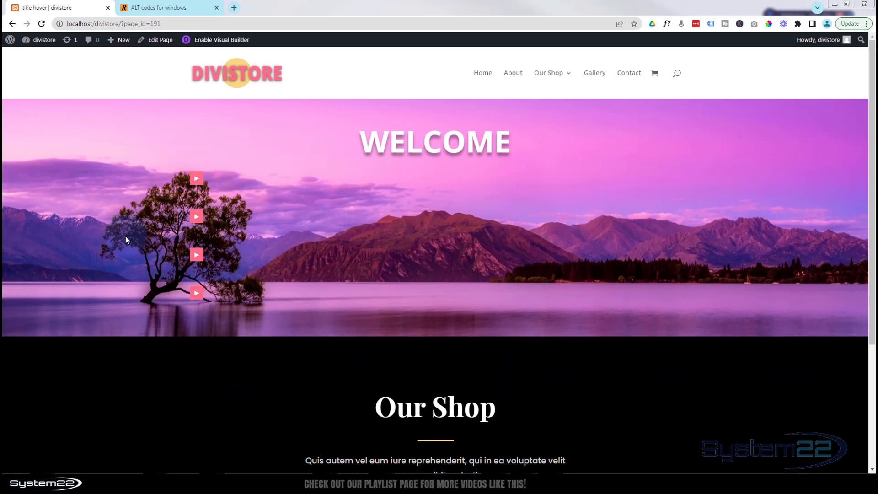
Open the page in the visual builder and delete the four rows beneath the WELCOME heading.
click(222, 41)
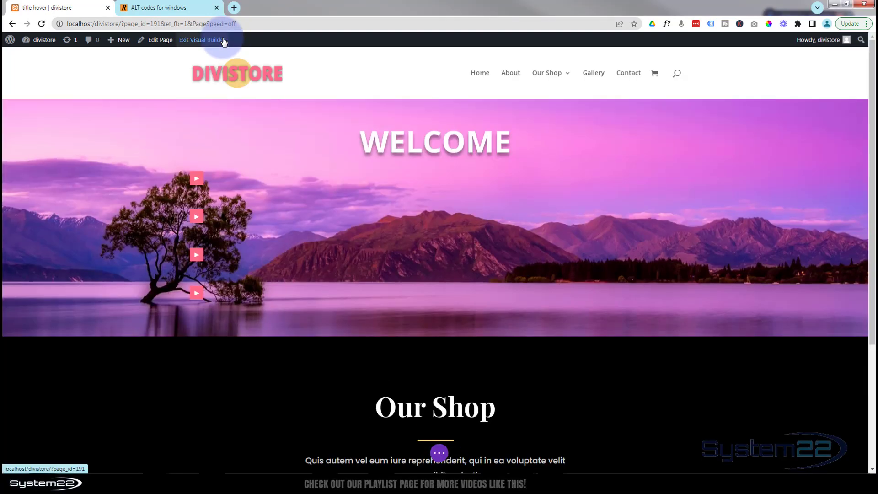
mouse_move(235, 133)
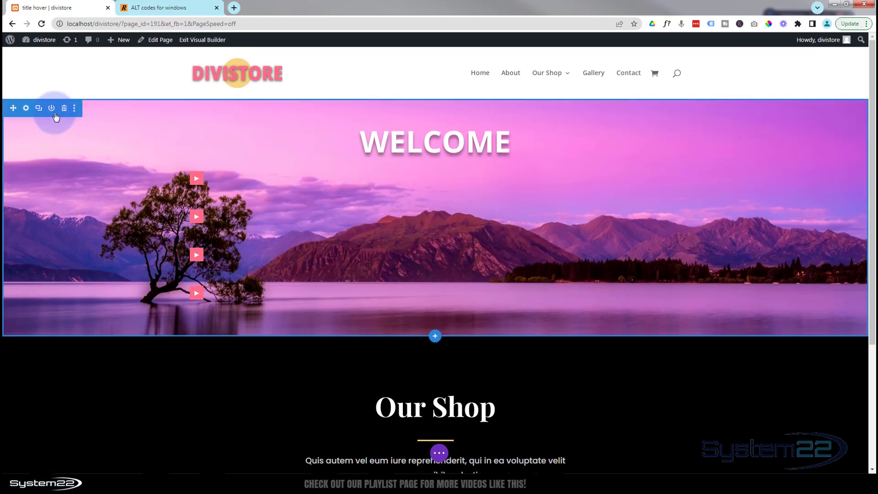
mouse_move(300, 158)
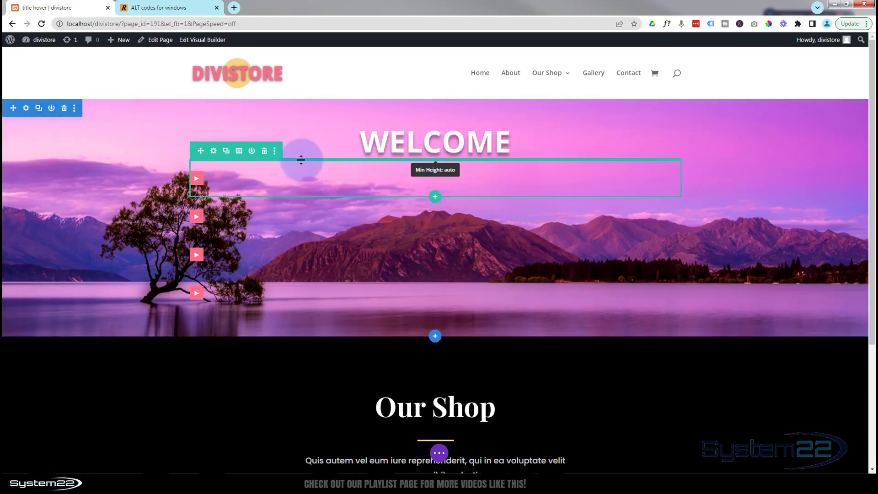
mouse_move(307, 137)
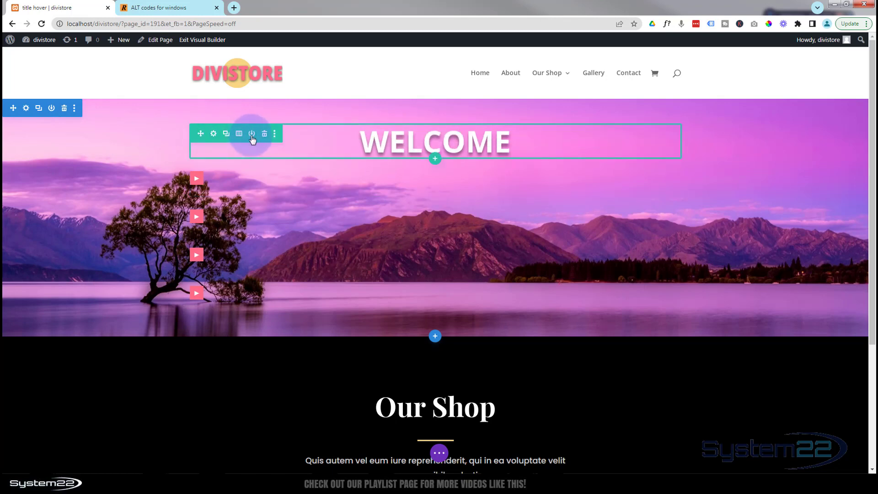
mouse_move(385, 139)
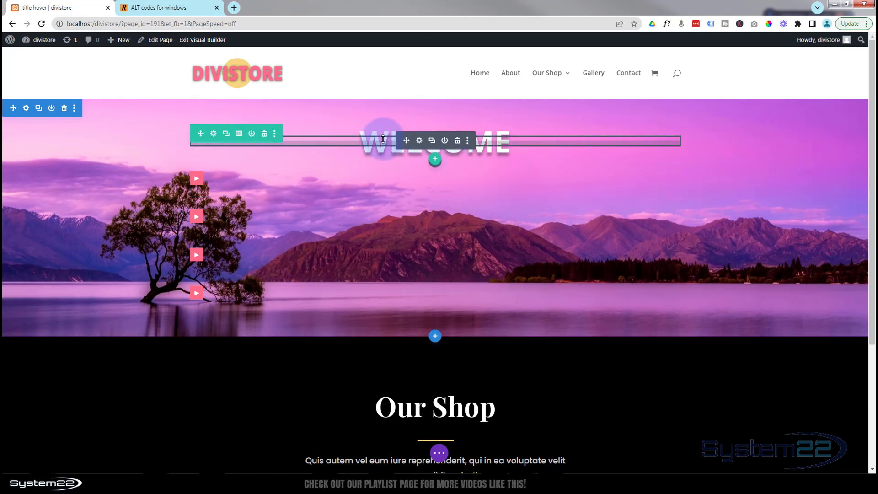
drag(383, 138, 247, 169)
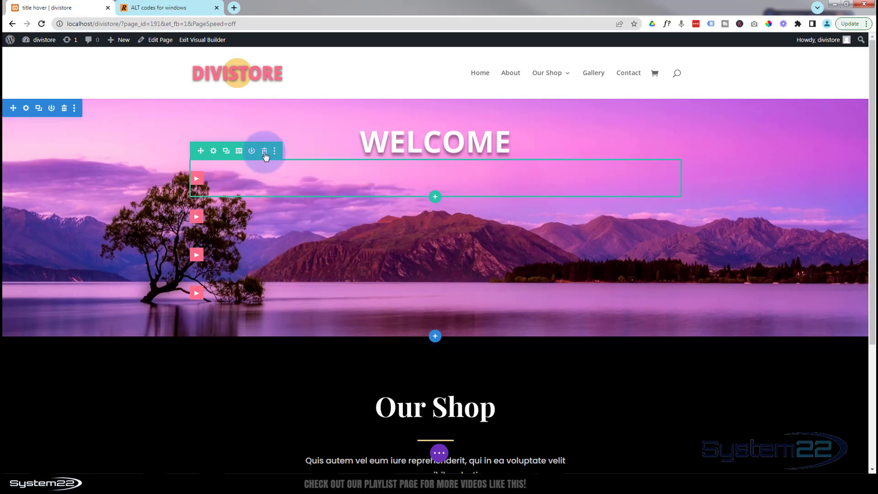
click(264, 152)
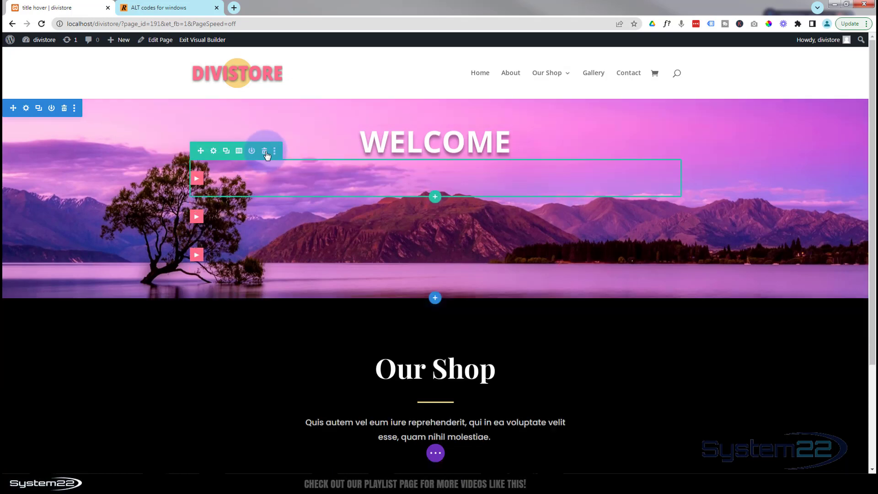
click(264, 152)
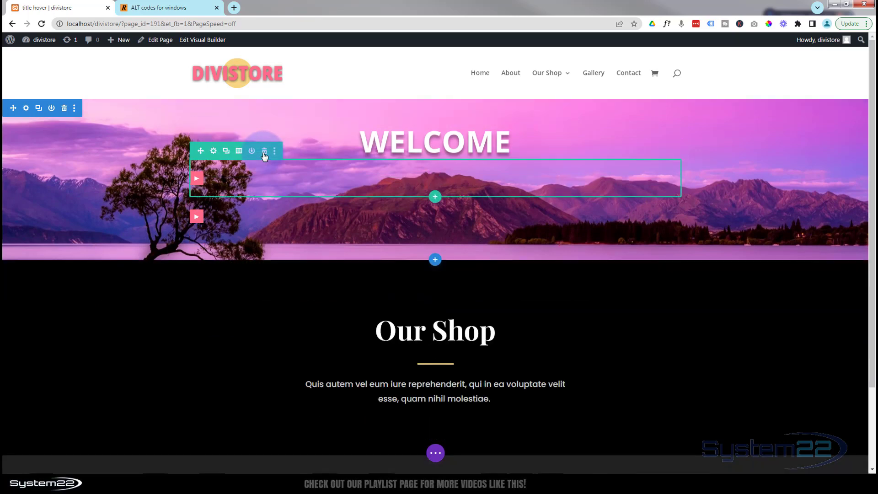
click(264, 154)
click(264, 153)
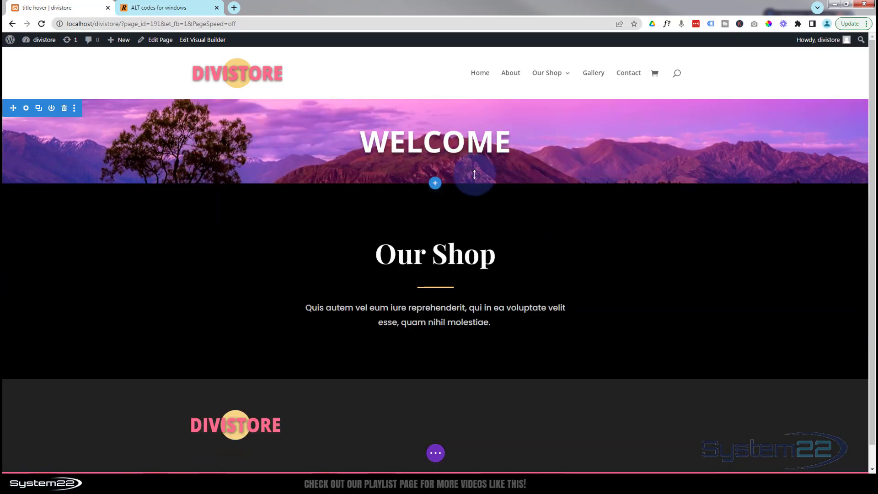
Insert a single-column row below the WELCOME heading and add a Text module to it.
mouse_move(435, 161)
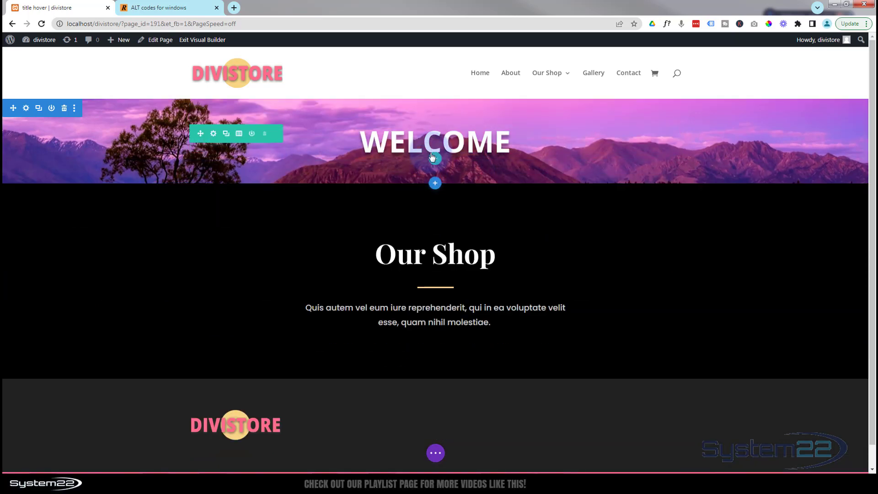
click(435, 160)
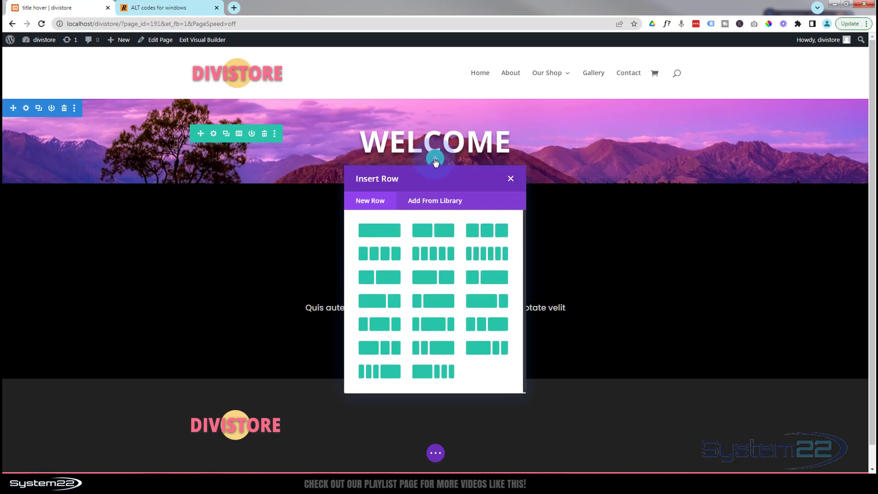
click(389, 236)
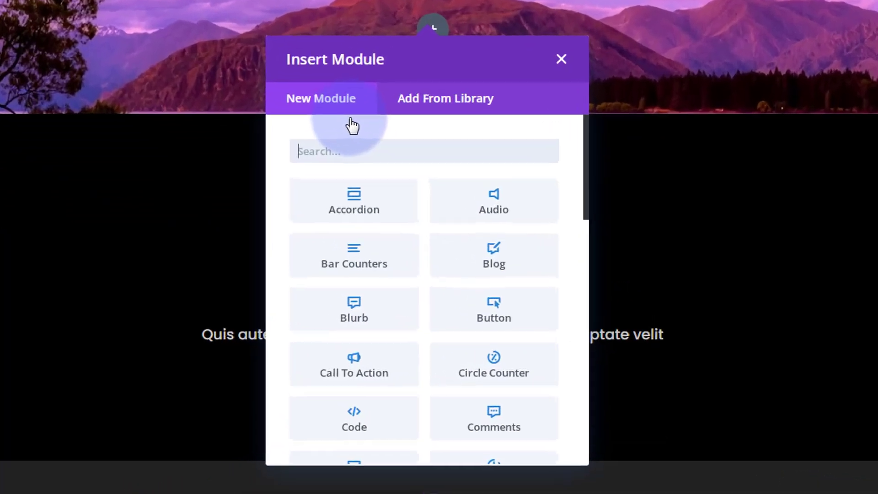
scroll(390, 240, down, 12)
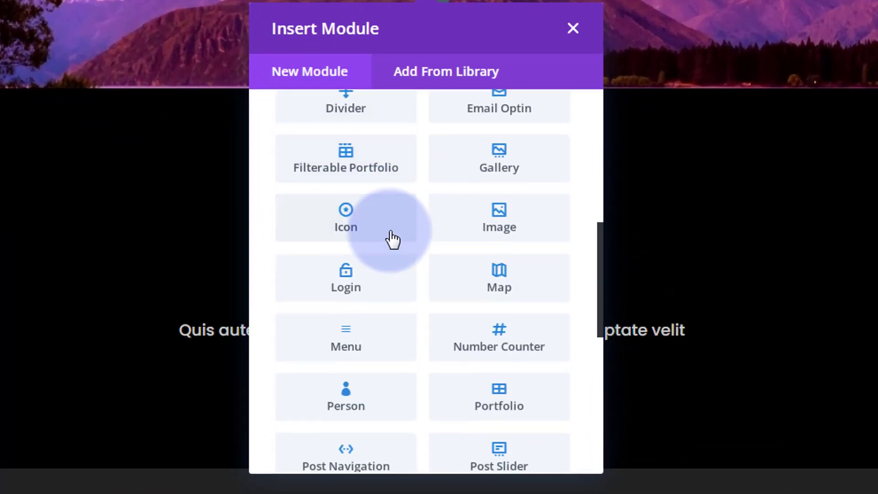
scroll(392, 239, down, 6)
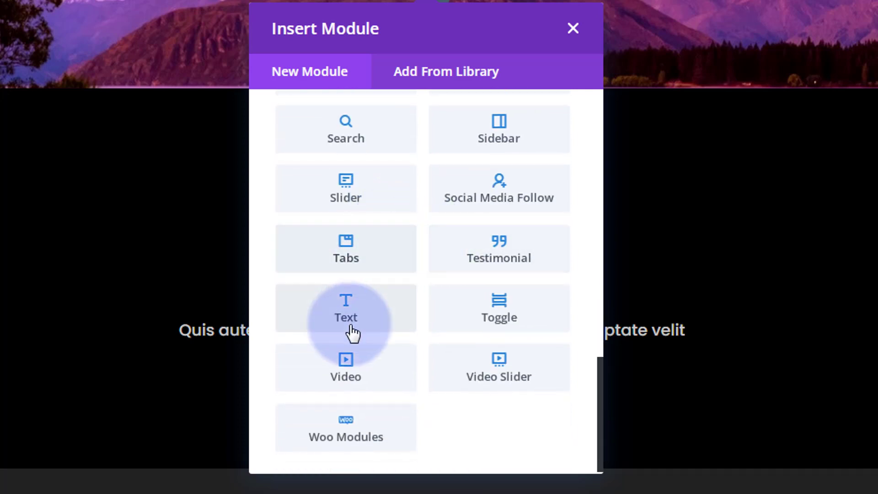
click(324, 328)
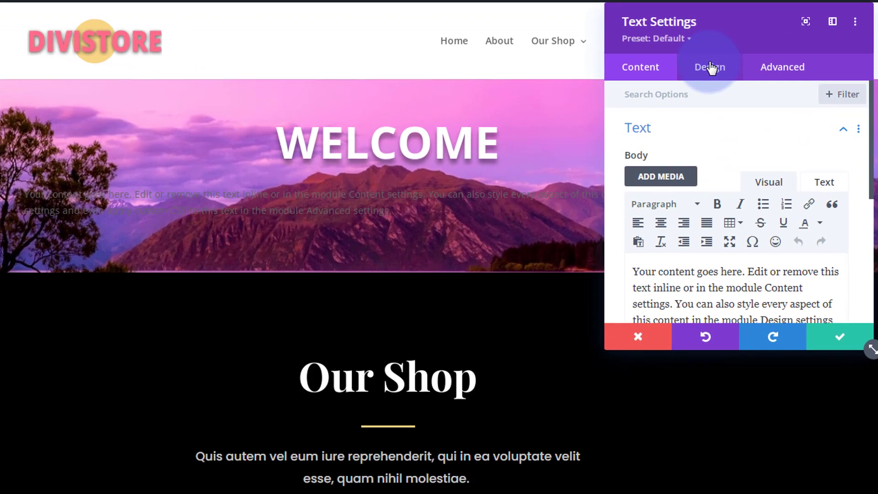
Set the new text module's text color to white in its design settings.
click(653, 90)
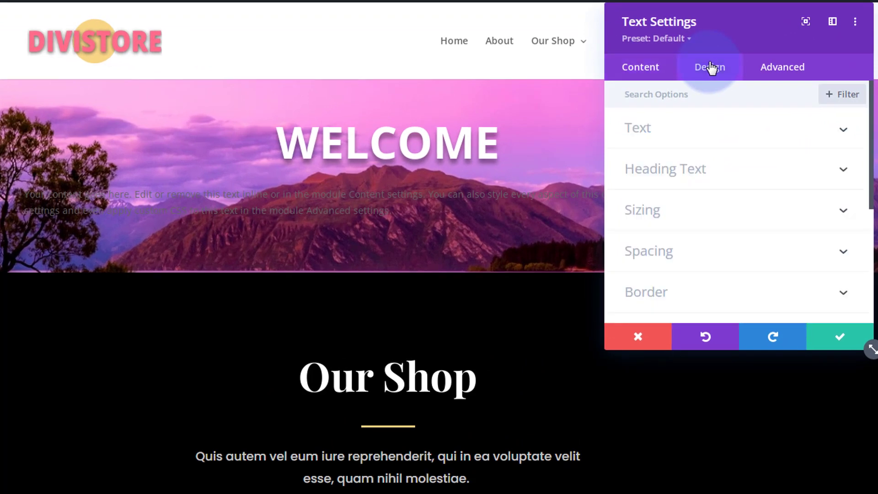
click(729, 132)
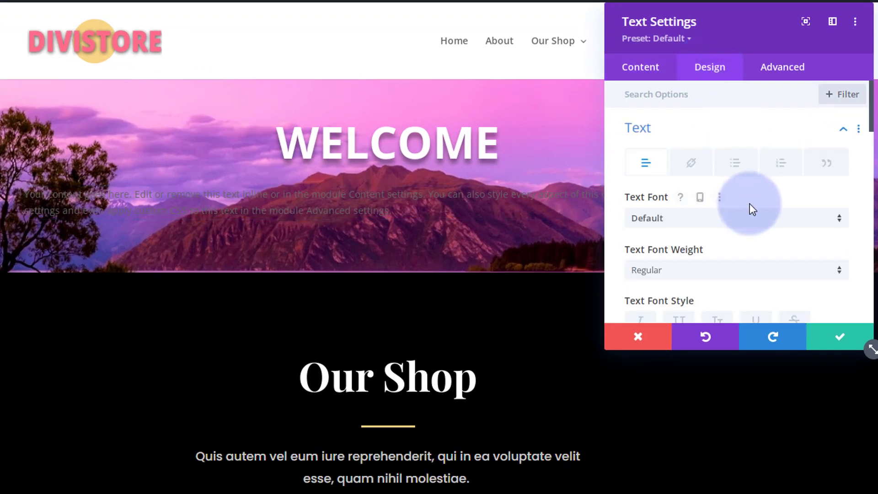
scroll(750, 204, down, 8)
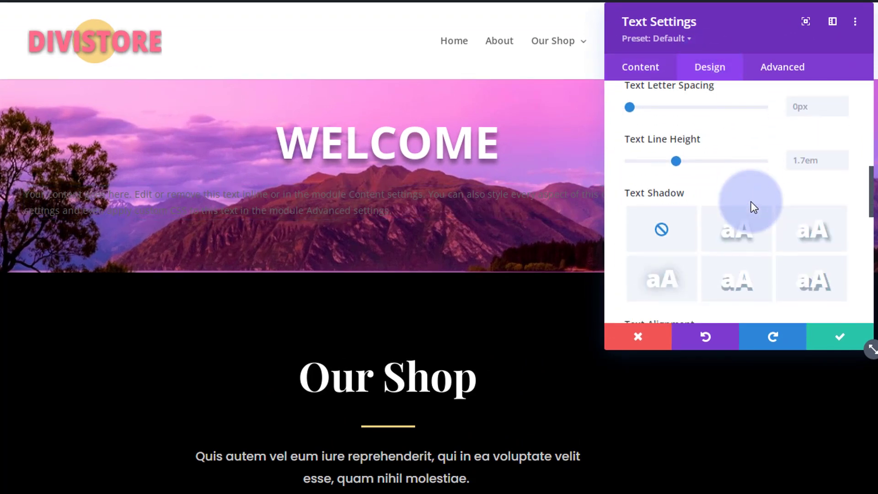
scroll(751, 201, up, 5)
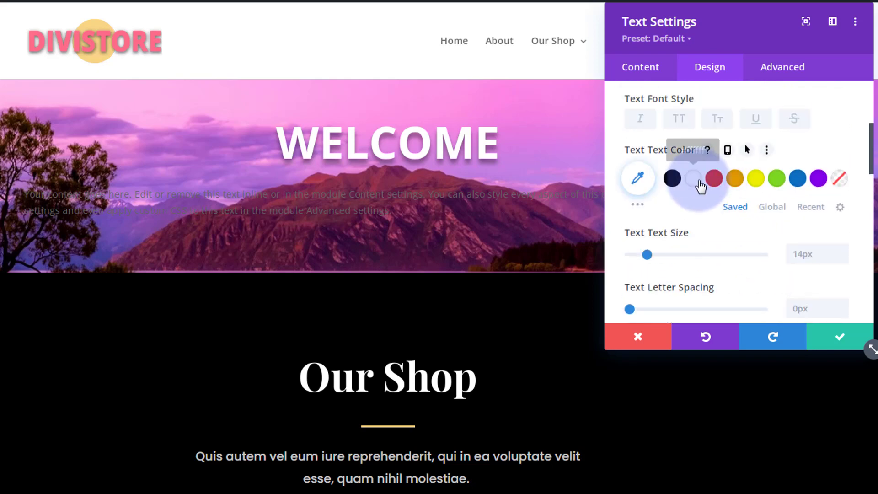
click(699, 182)
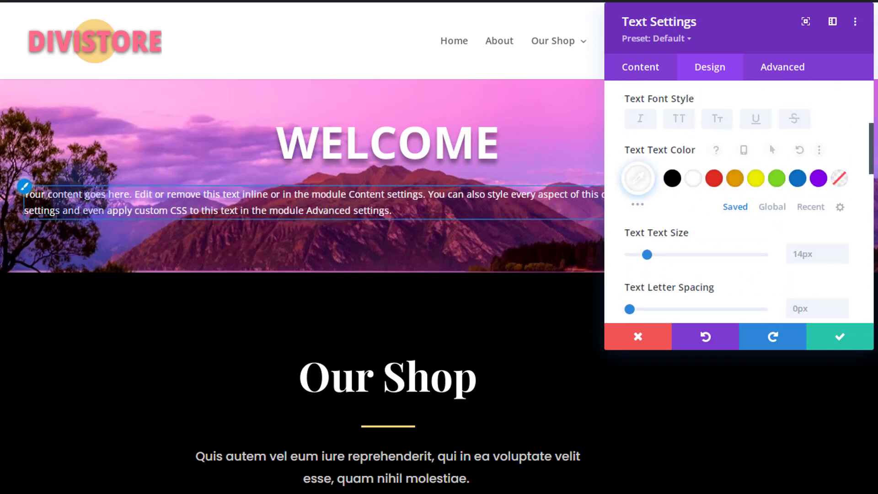
click(627, 226)
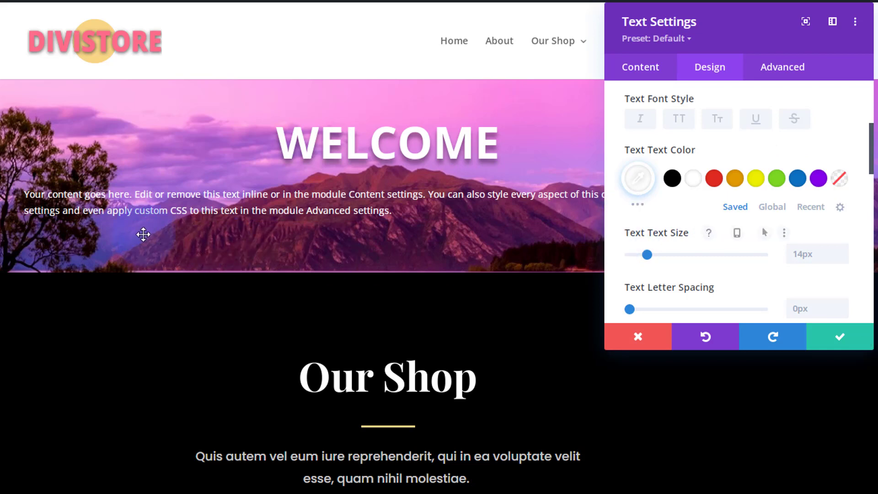
click(30, 197)
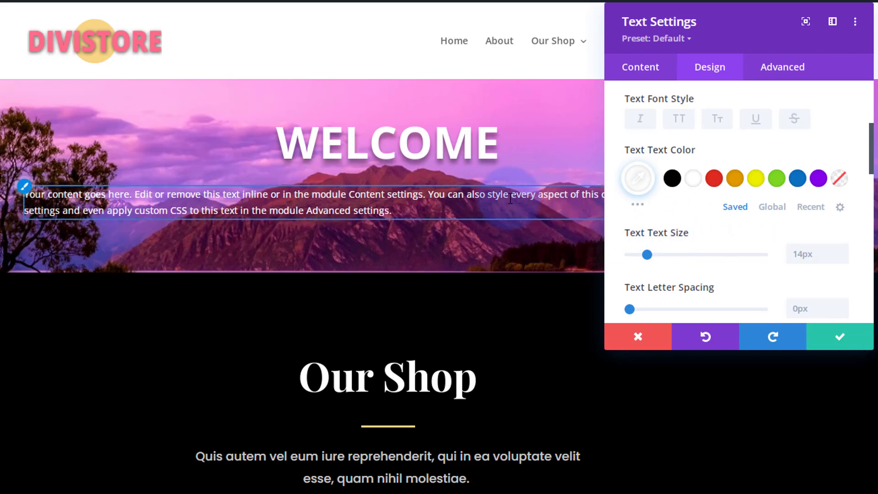
Shorten the module's body text by deleting everything after "this content in the module Design".
scroll(670, 241, down, 3)
scroll(670, 242, down, 5)
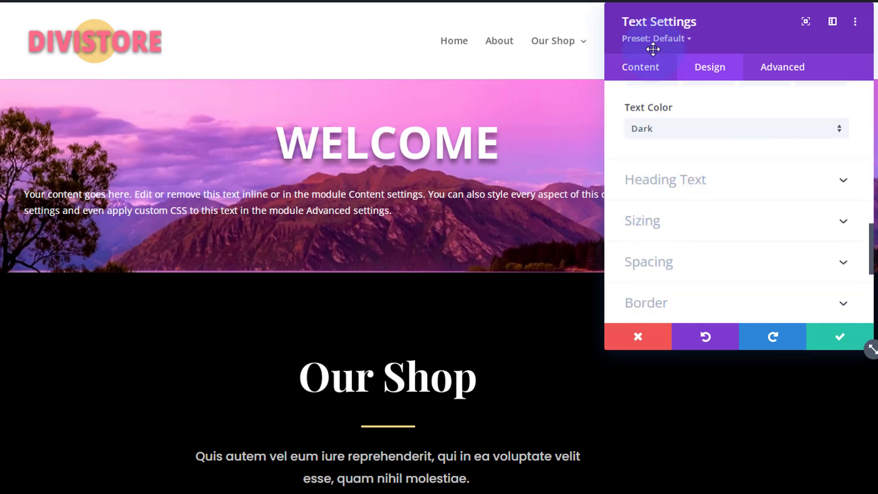
click(641, 69)
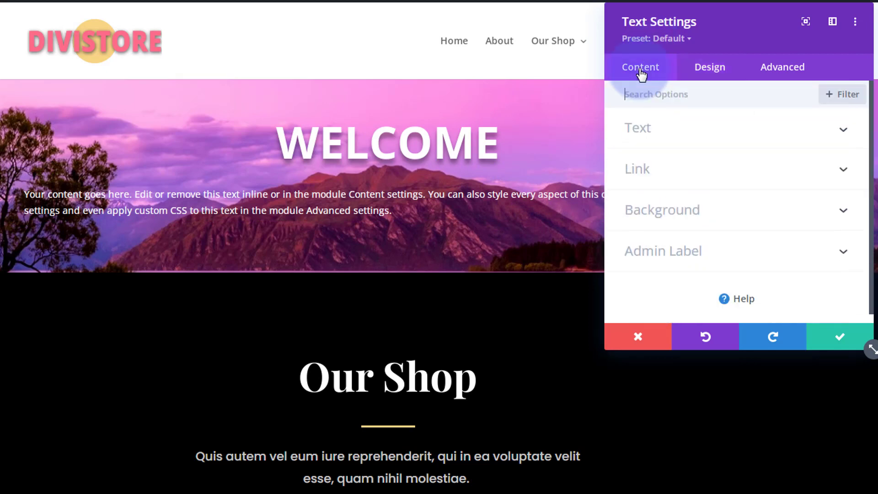
click(690, 130)
scroll(690, 275, down, 2)
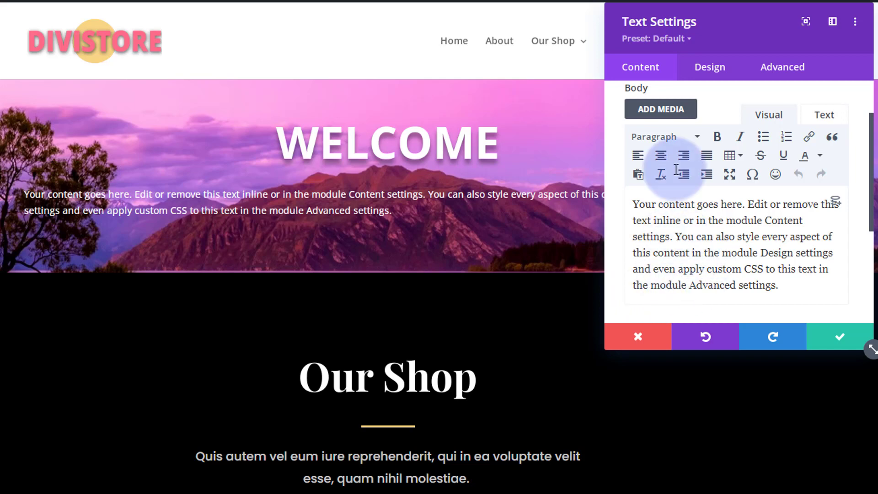
drag(668, 27, 385, 140)
drag(622, 93, 664, 82)
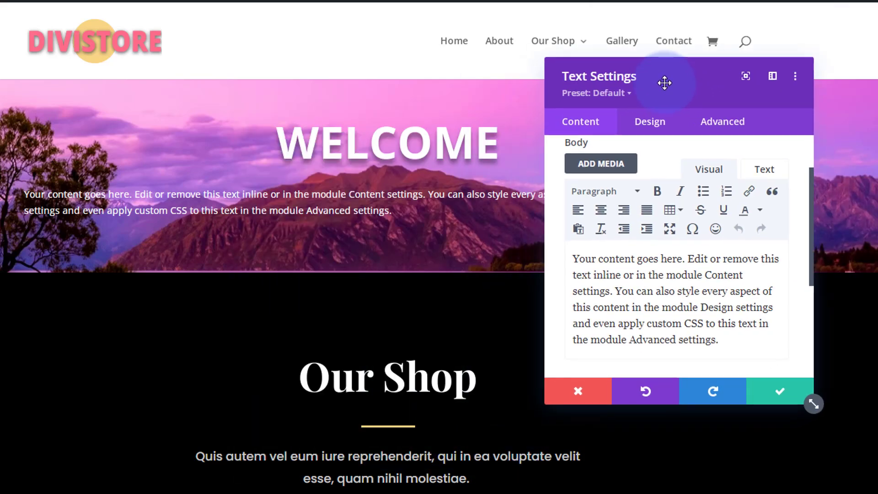
drag(735, 306, 764, 380)
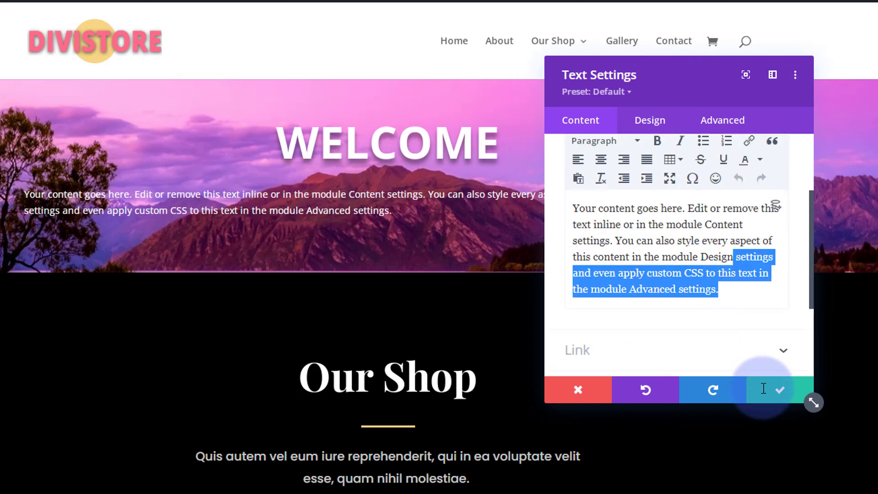
scroll(707, 251, down, 4)
key(BackSpace)
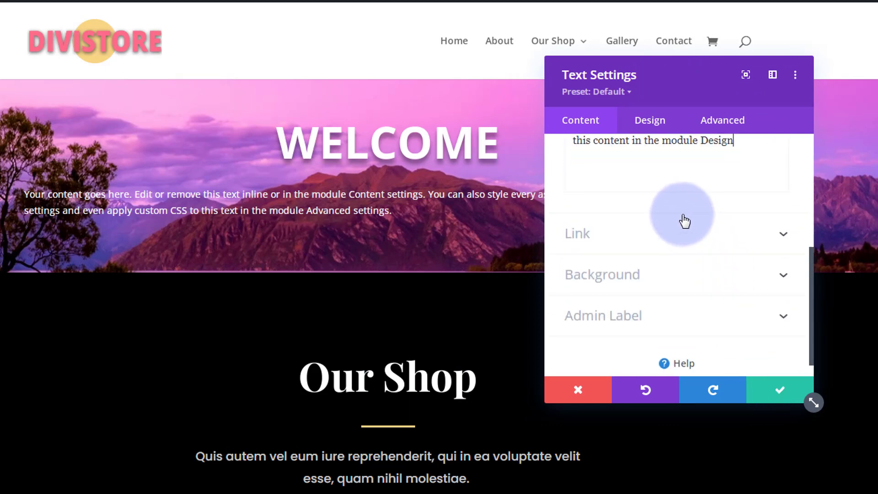
scroll(640, 220, up, 5)
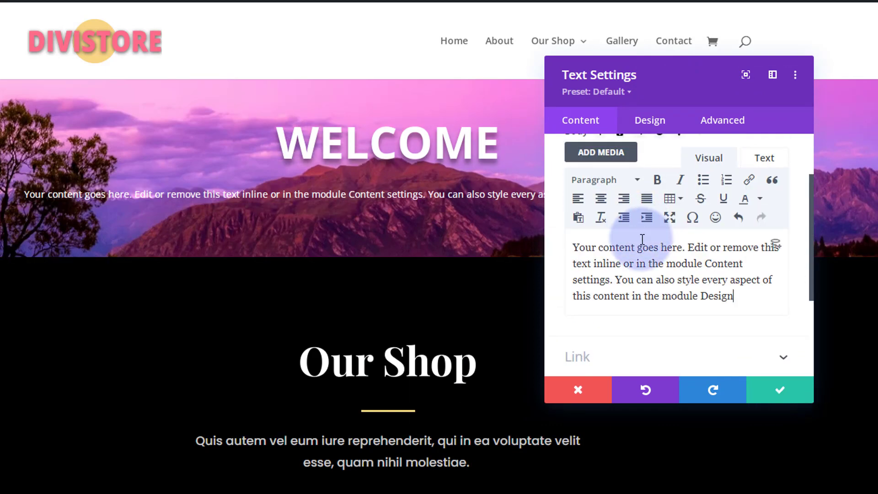
scroll(642, 239, up, 2)
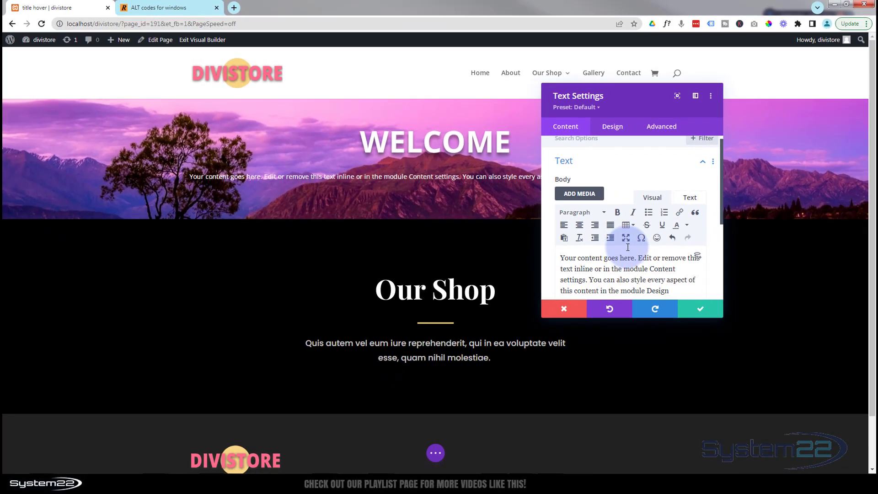
Insert a ► character at the start of the body text and color it white.
click(164, 7)
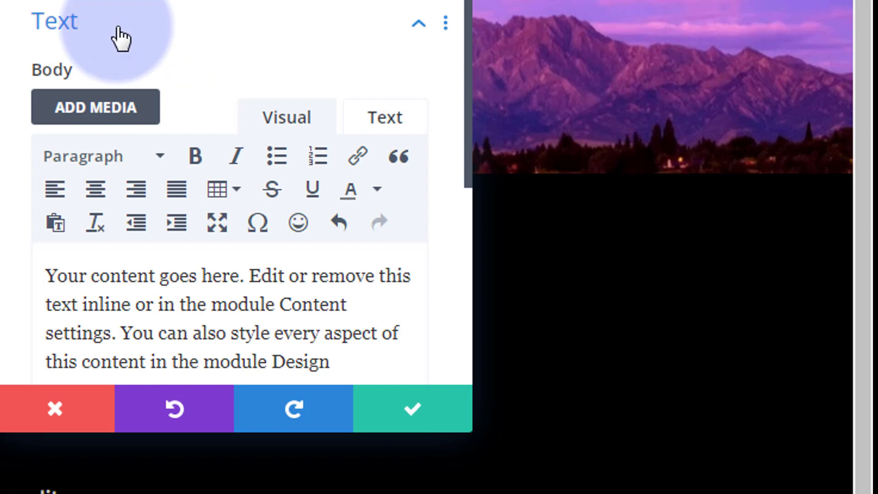
text(►)
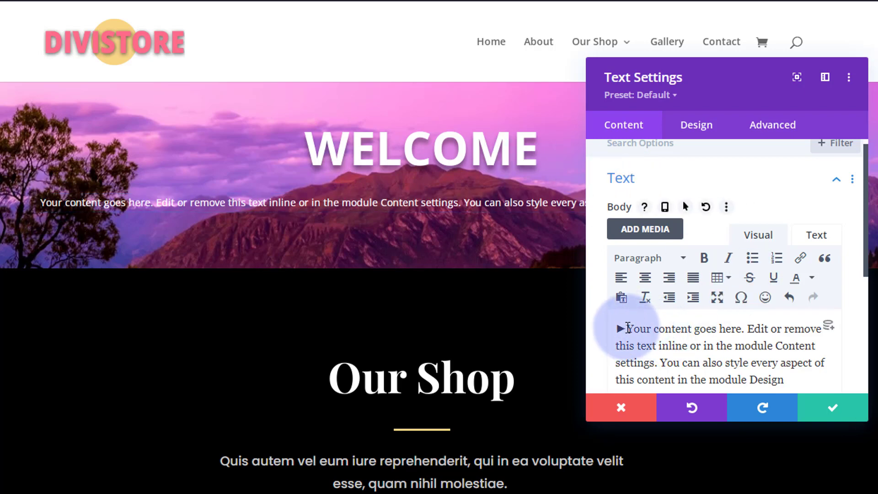
drag(626, 329, 616, 330)
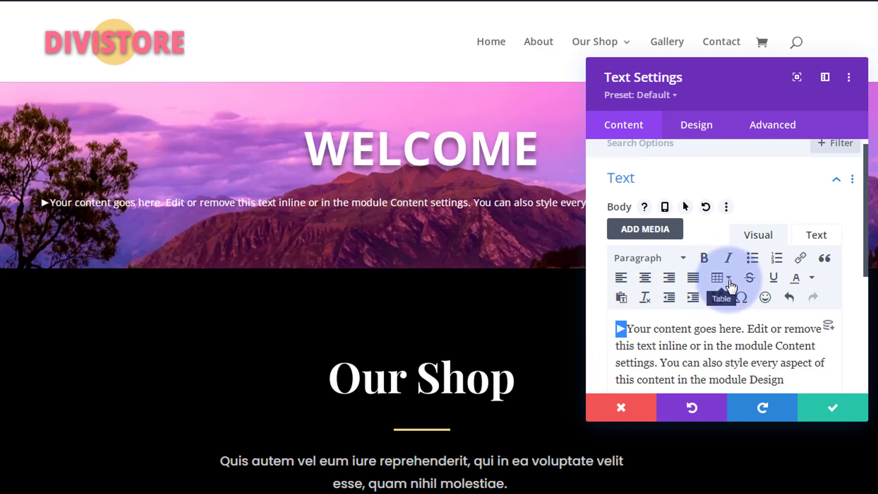
click(812, 277)
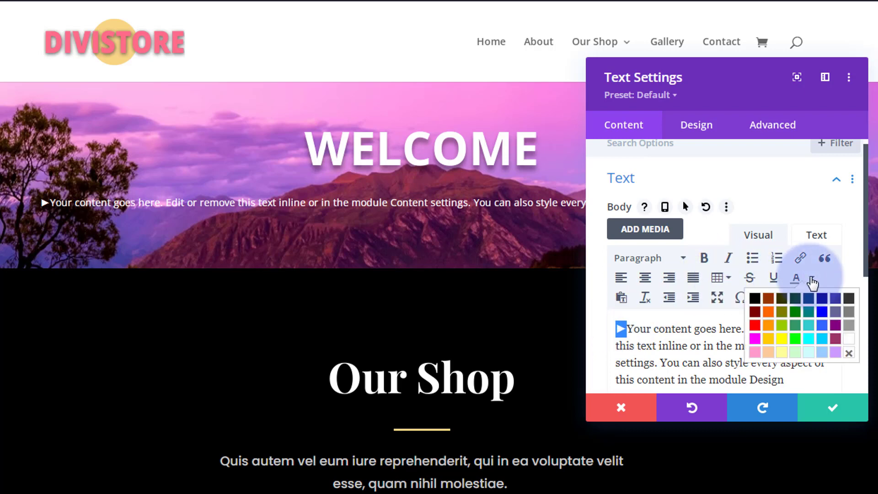
click(846, 344)
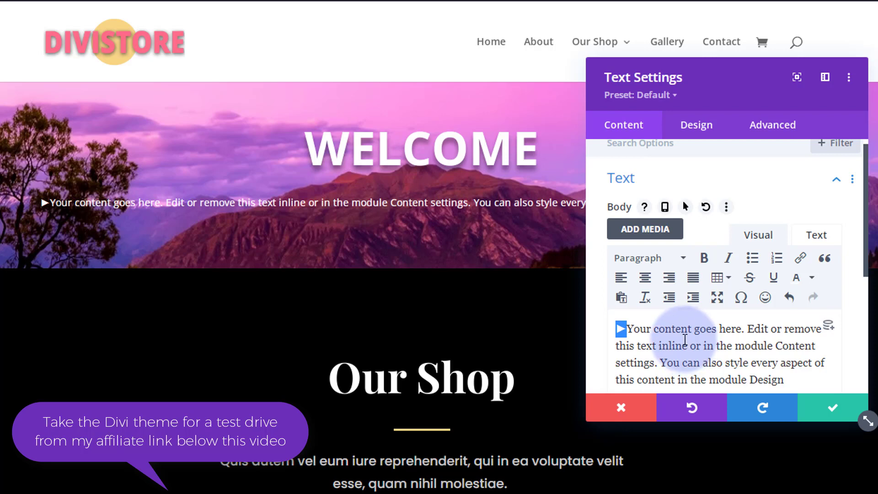
Examine the text module's link URL field and link target options.
scroll(672, 343, down, 5)
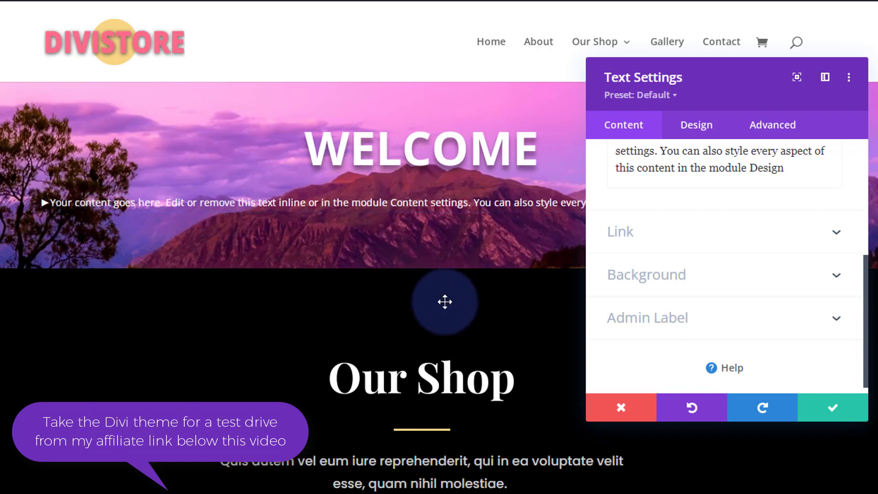
click(712, 247)
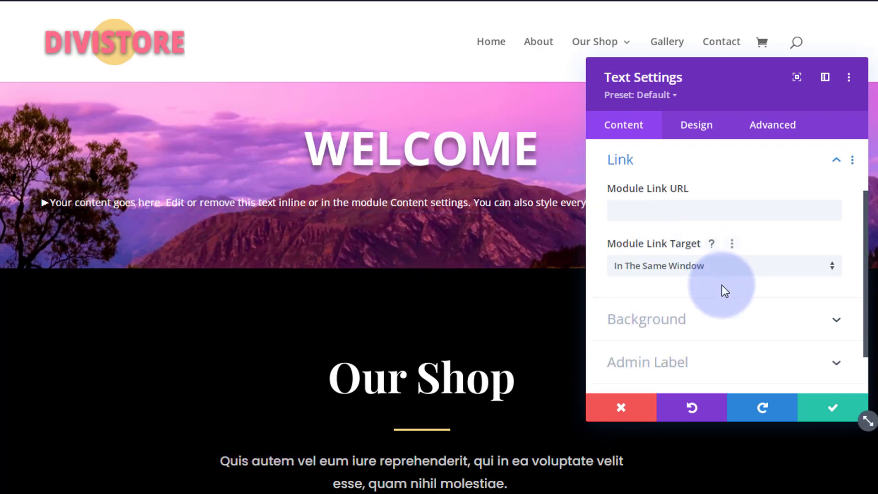
click(640, 209)
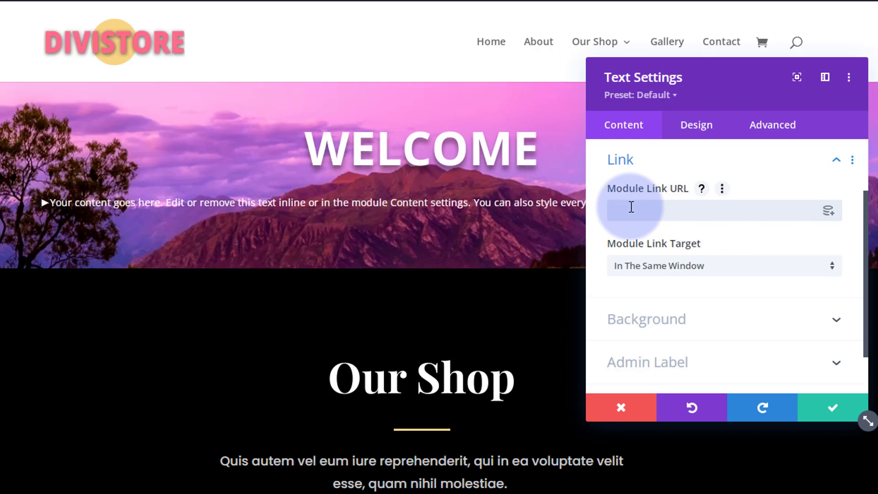
click(674, 265)
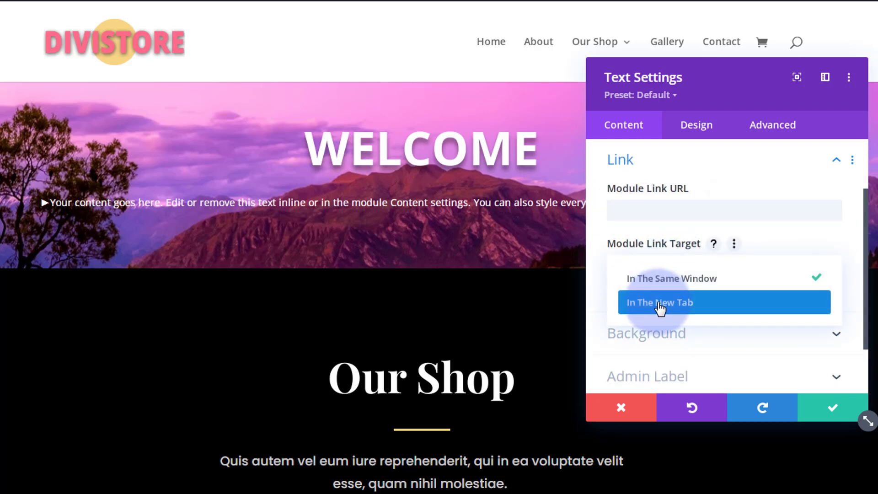
click(597, 270)
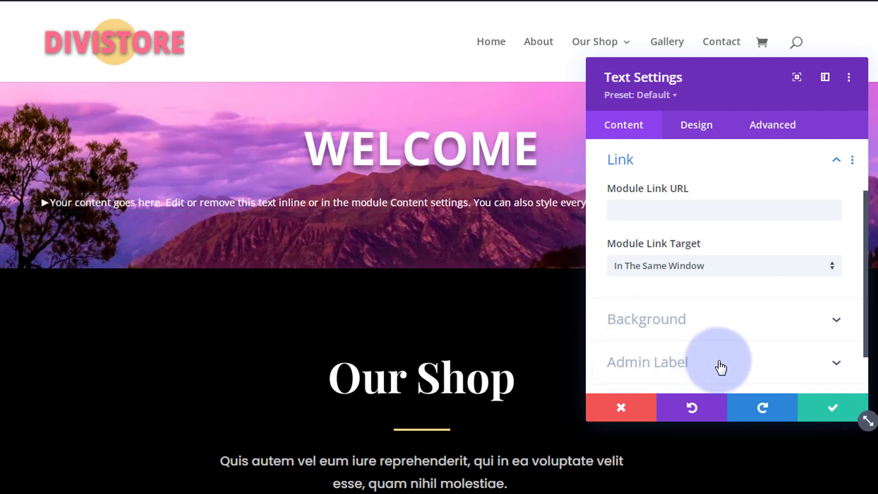
Sample the pink #FF6C89 from the DIVISTORE logo and apply it as the text module's background color.
click(713, 327)
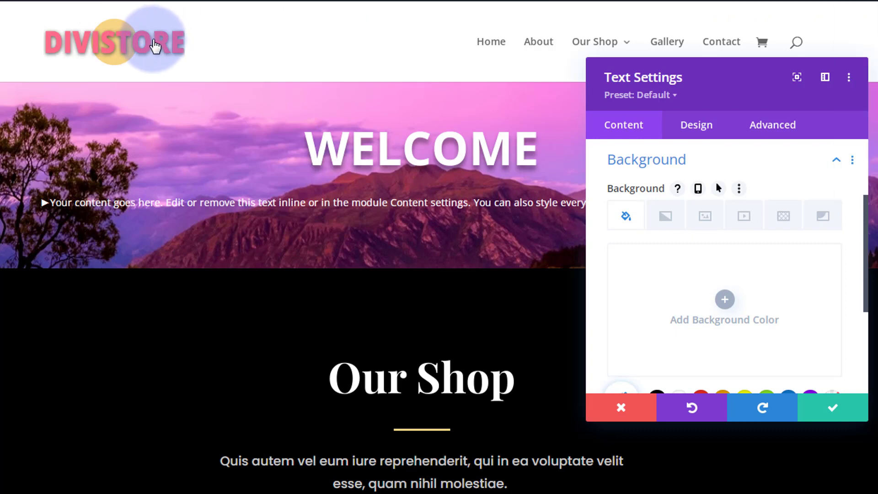
click(163, 39)
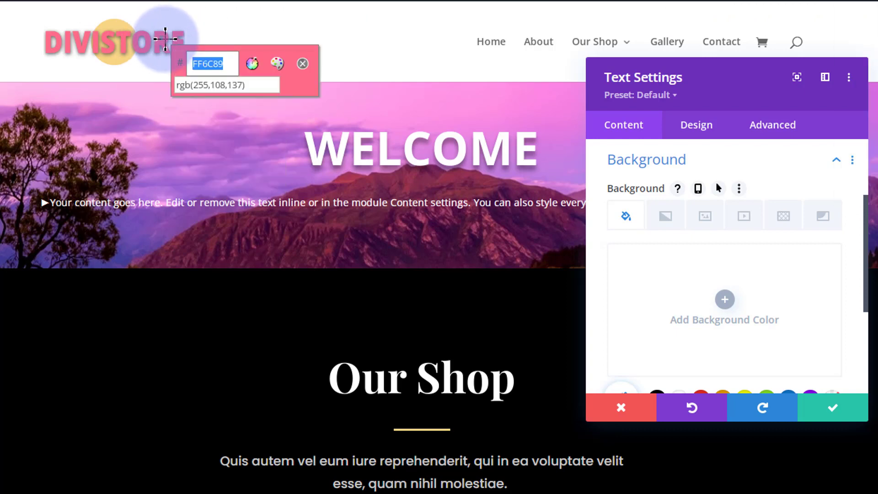
right_click(203, 59)
click(237, 69)
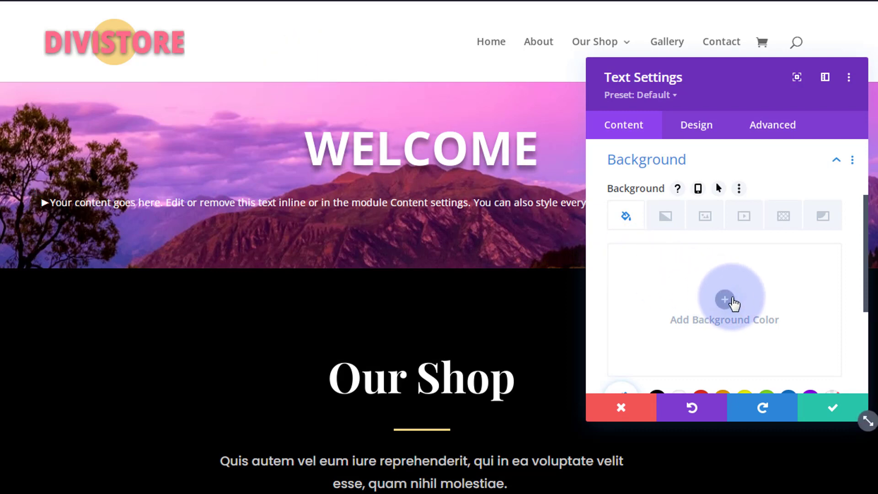
click(726, 300)
click(646, 257)
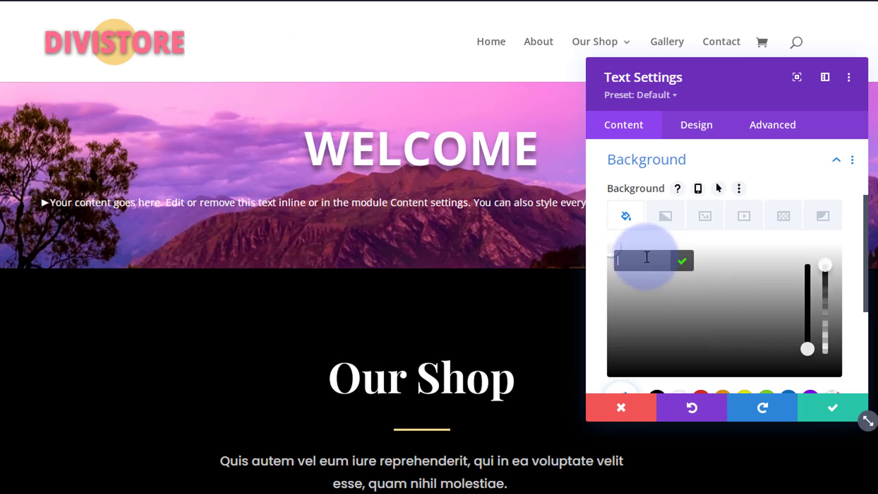
key(ctrl+v)
key(Return)
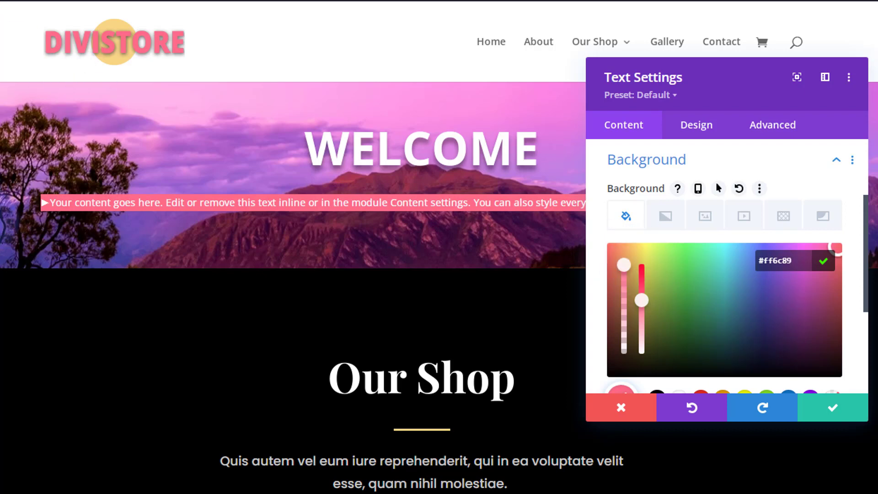
click(47, 209)
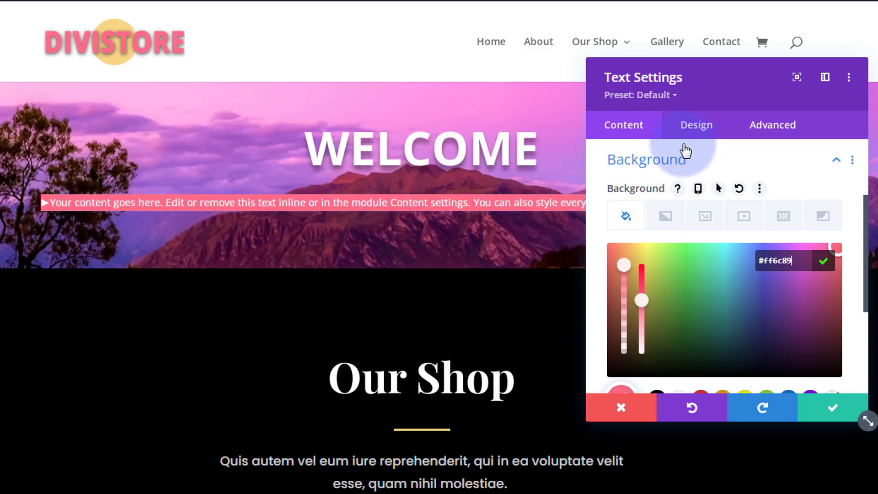
Set the text module's horizontal and vertical overflow to Hidden in its visibility settings.
click(695, 129)
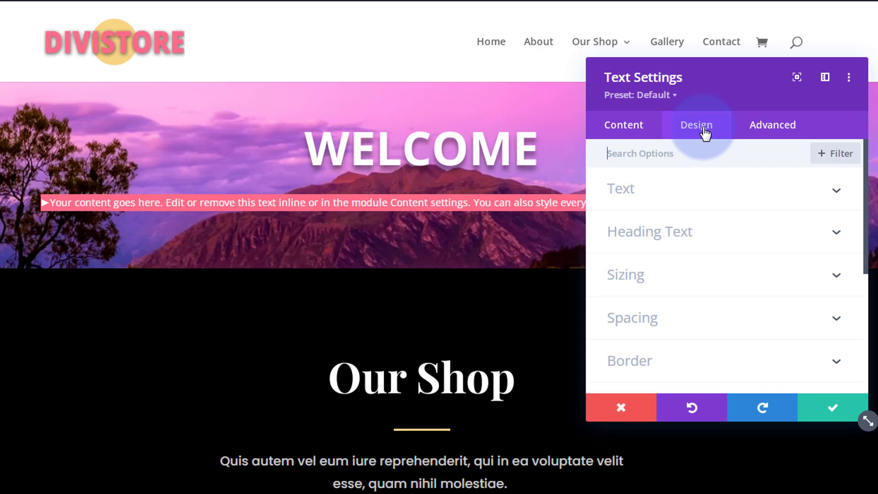
click(763, 129)
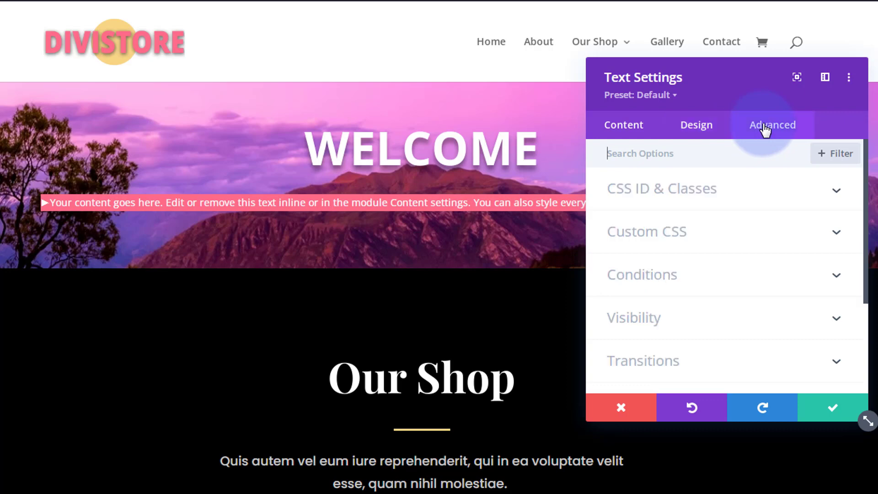
click(502, 205)
scroll(765, 208, down, 3)
click(739, 191)
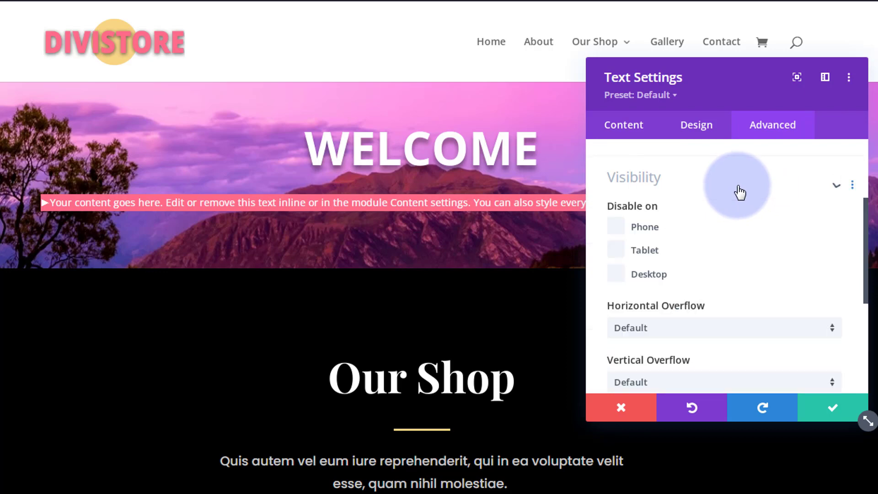
scroll(730, 212, down, 2)
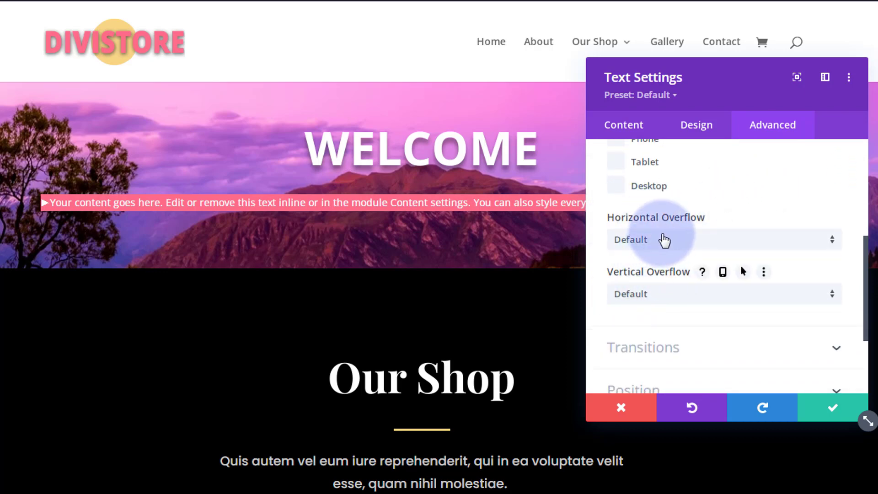
click(660, 241)
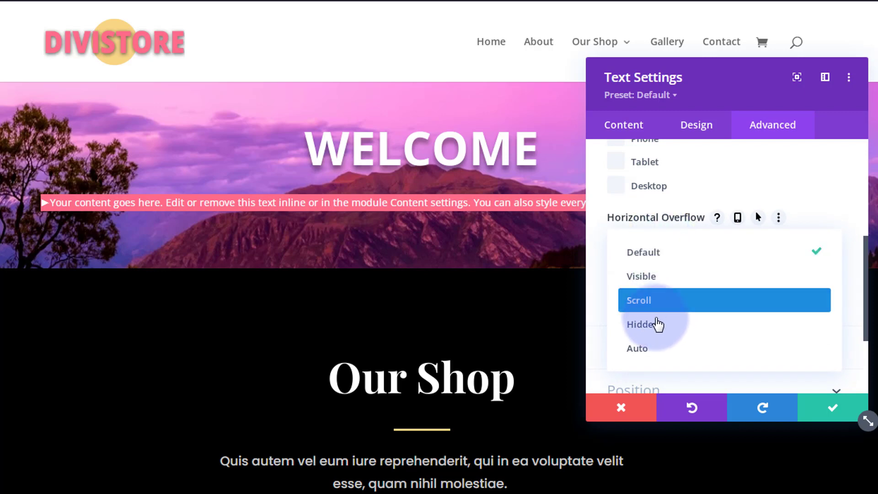
click(656, 325)
click(654, 295)
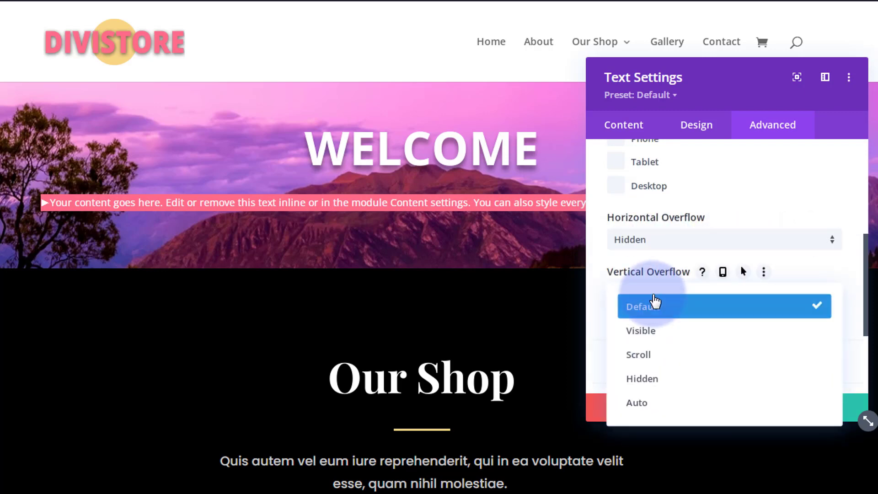
click(665, 382)
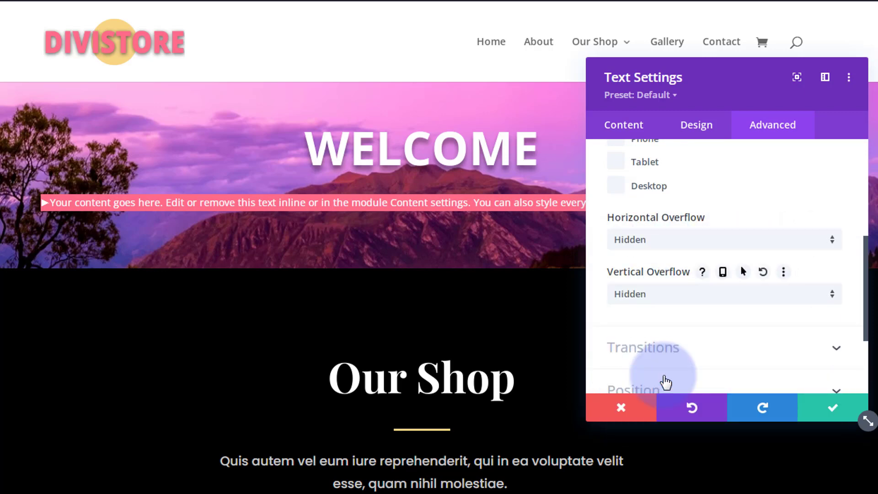
click(249, 202)
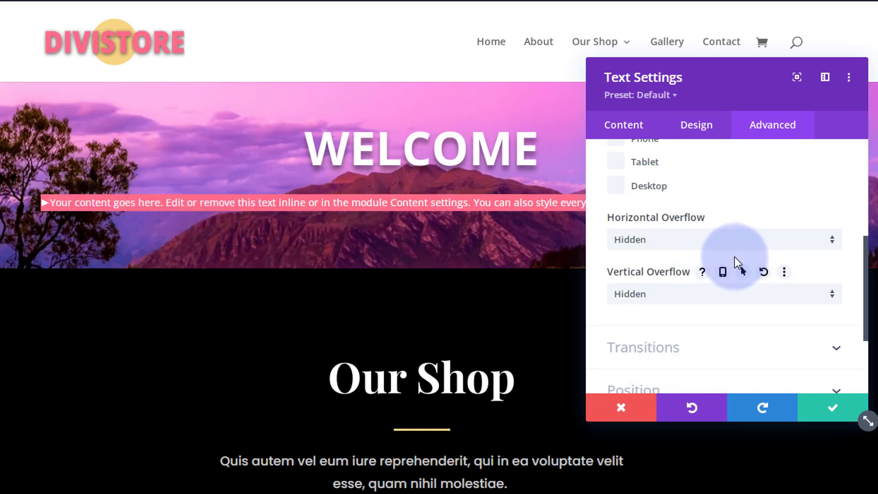
Set the text module's width to 30px in its sizing settings.
click(697, 126)
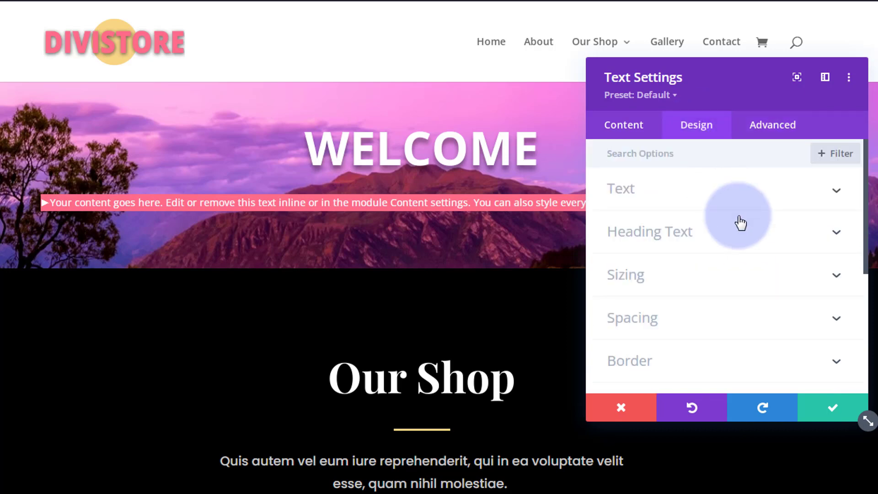
click(715, 278)
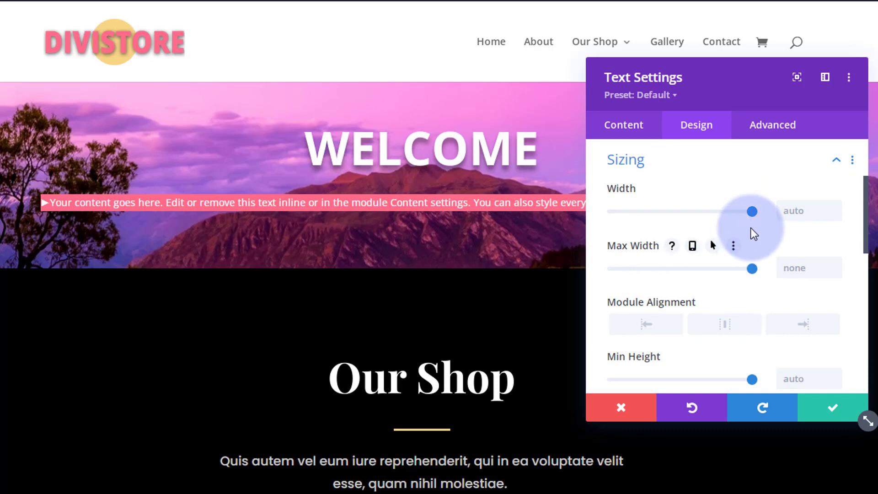
click(784, 210)
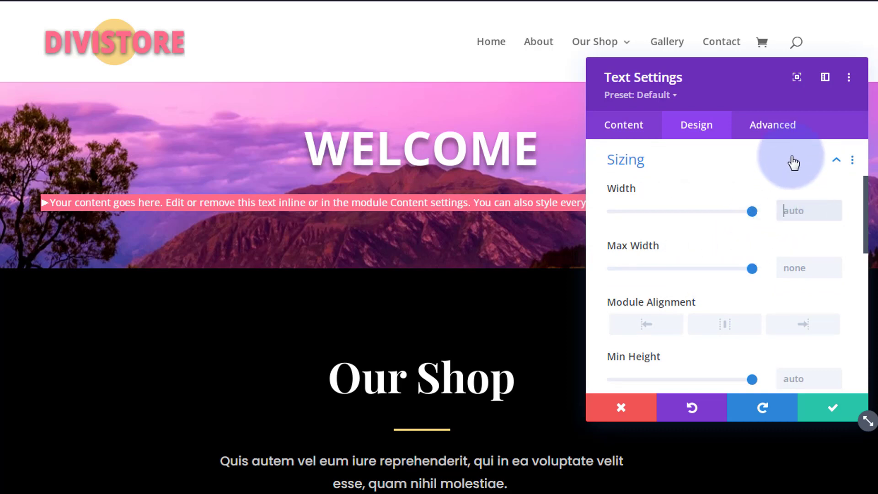
text(40%px)
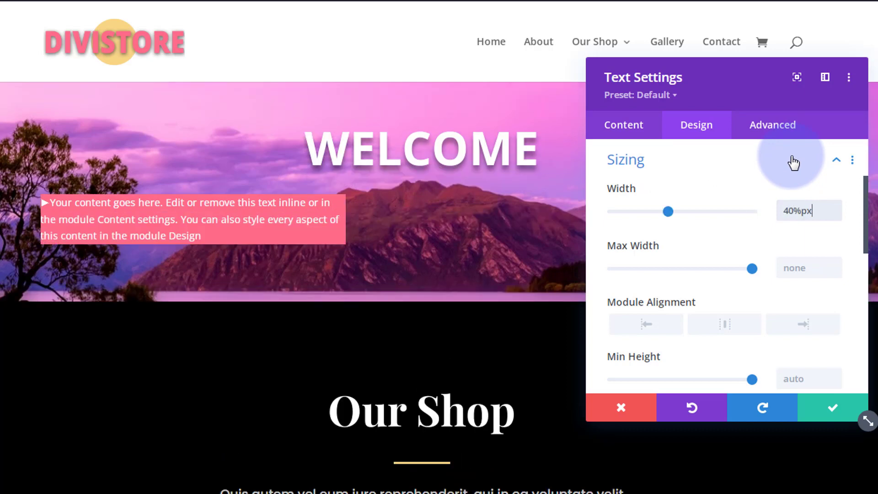
key(BackSpace)
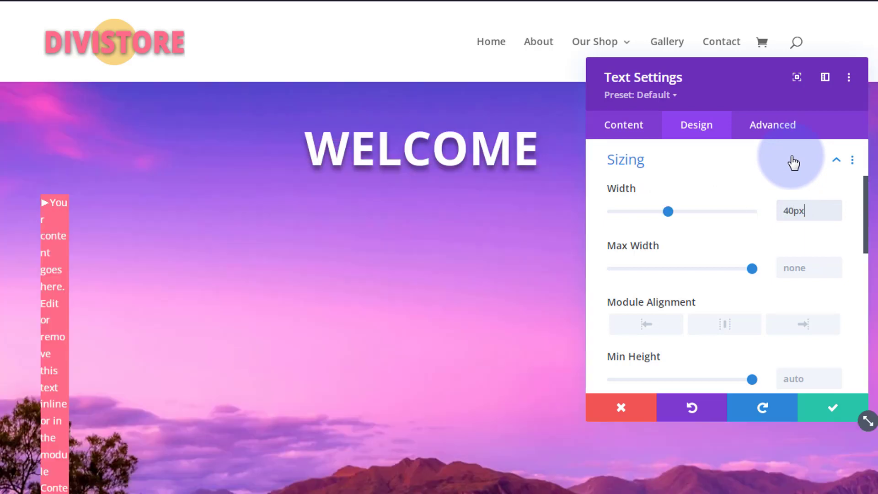
mouse_move(53, 217)
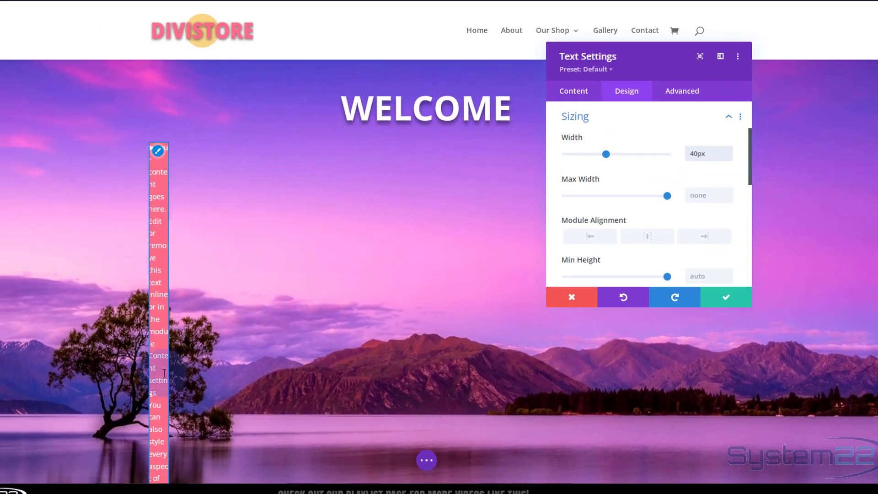
click(684, 154)
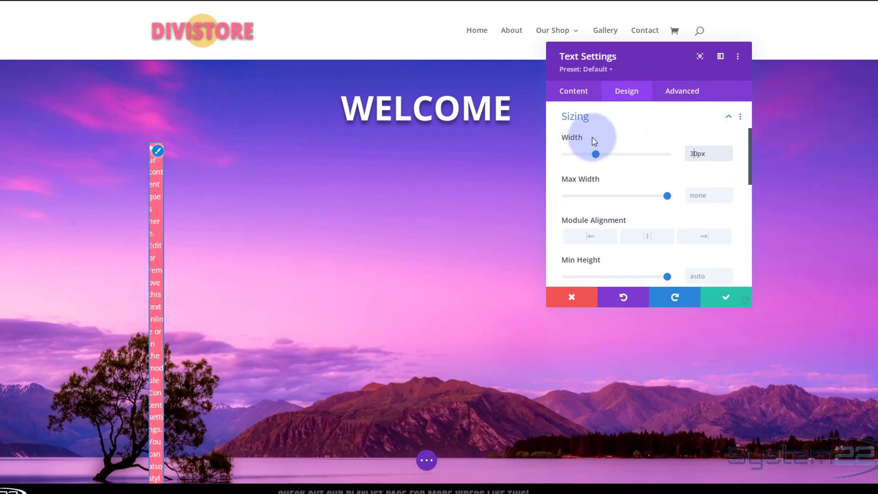
Set the text module's height to 30px so it forms a small square.
scroll(644, 176, down, 3)
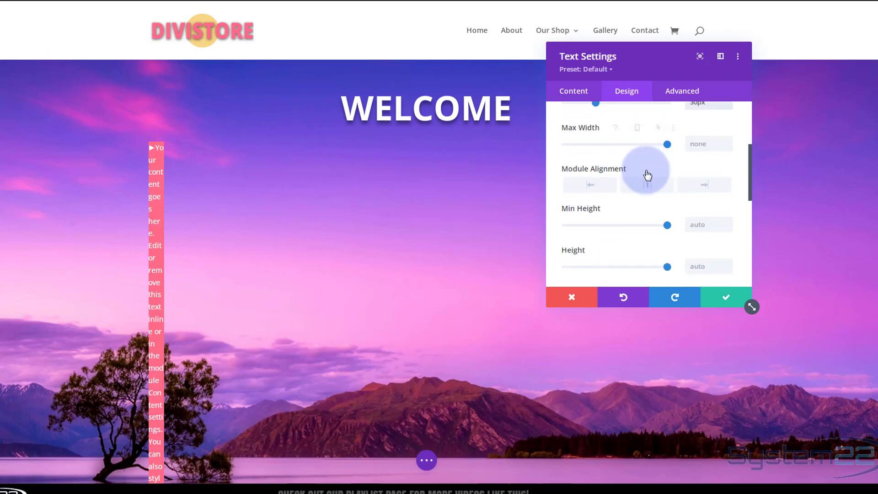
click(693, 214)
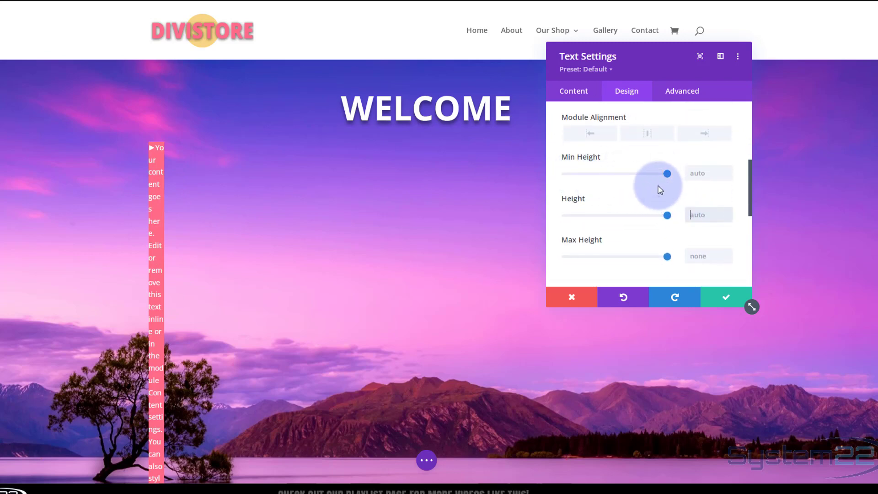
text(30px)
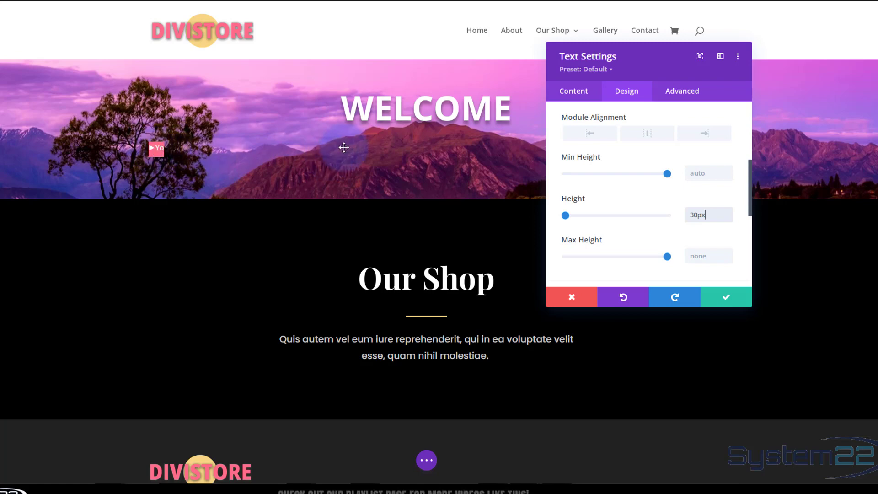
Move the settings dialog beside the arrow square and increase the module's left padding to 10px.
drag(662, 55, 348, 72)
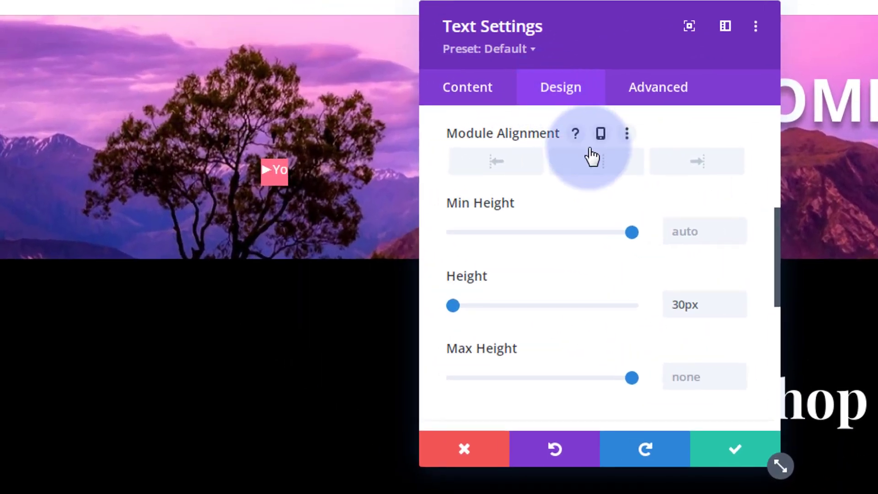
scroll(587, 154, up, 5)
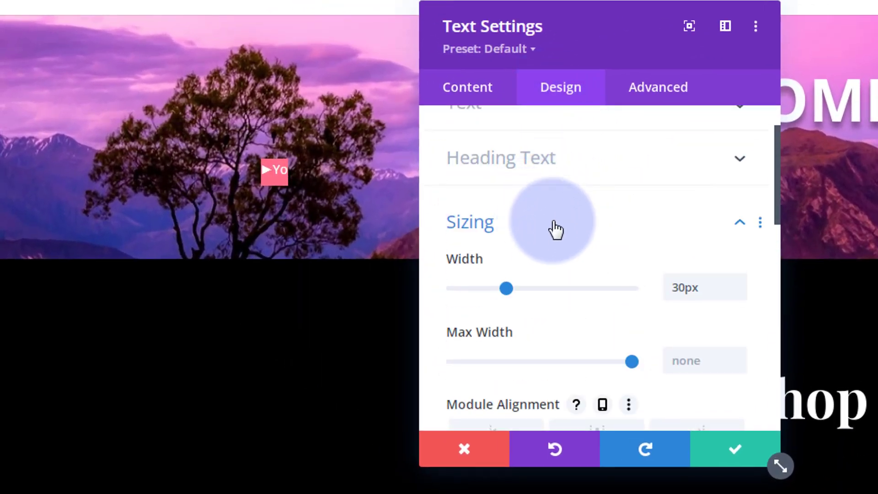
click(555, 228)
click(578, 276)
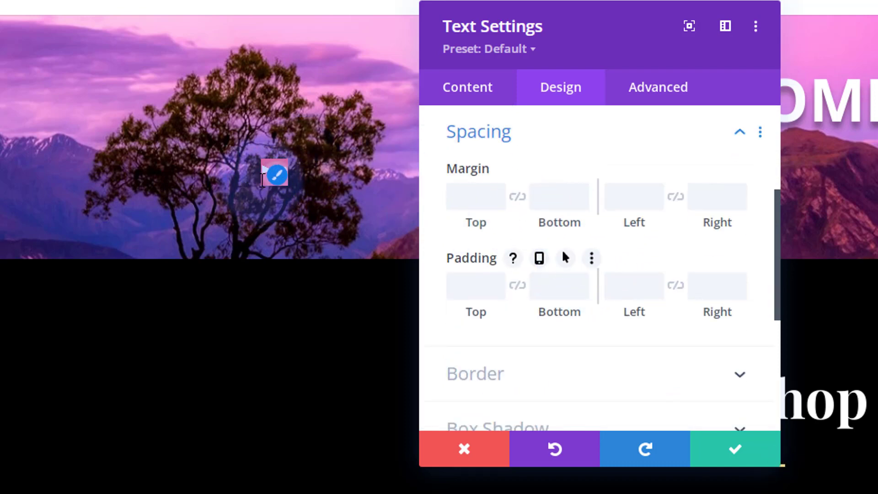
mouse_move(260, 175)
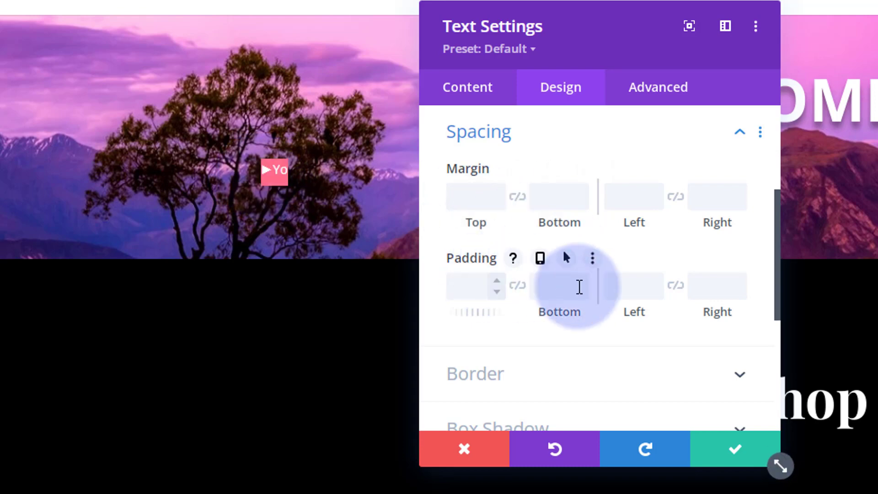
click(654, 279)
click(654, 280)
click(654, 280)
click(654, 280)
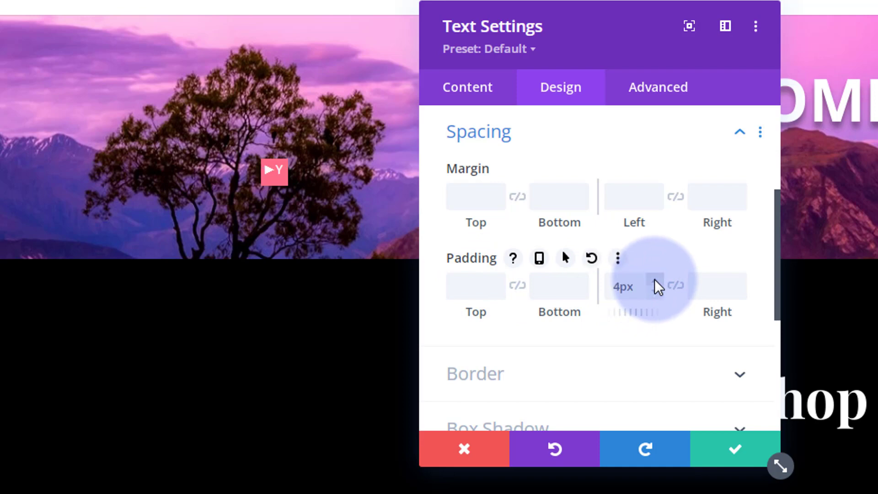
click(654, 280)
click(654, 280)
click(655, 280)
click(654, 280)
click(655, 280)
click(655, 280)
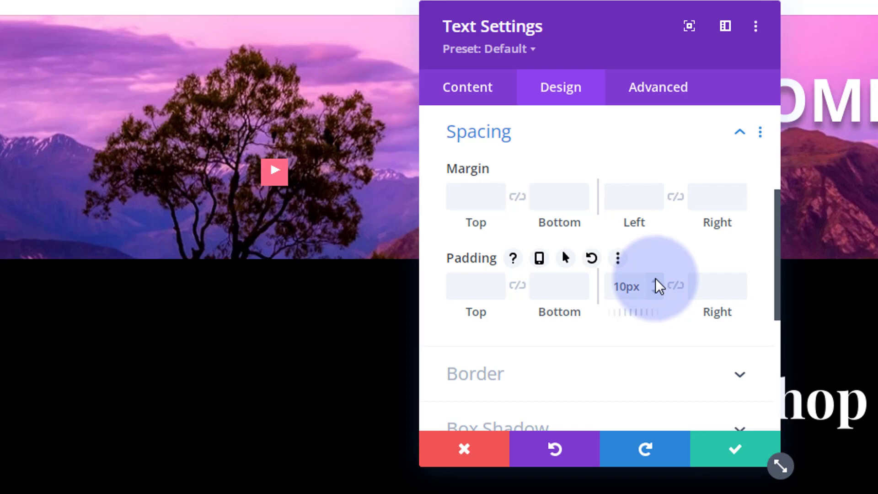
Increase the text module's top padding to 2px to centre the arrow vertically in its square.
click(281, 175)
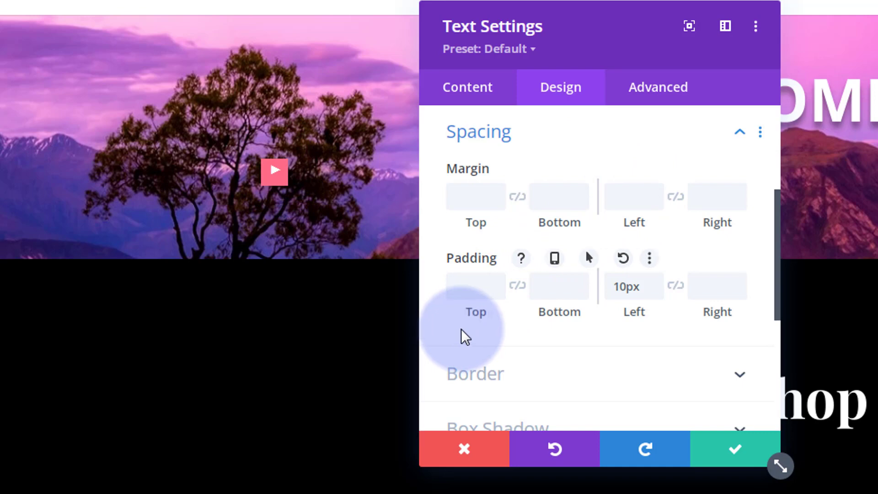
click(498, 286)
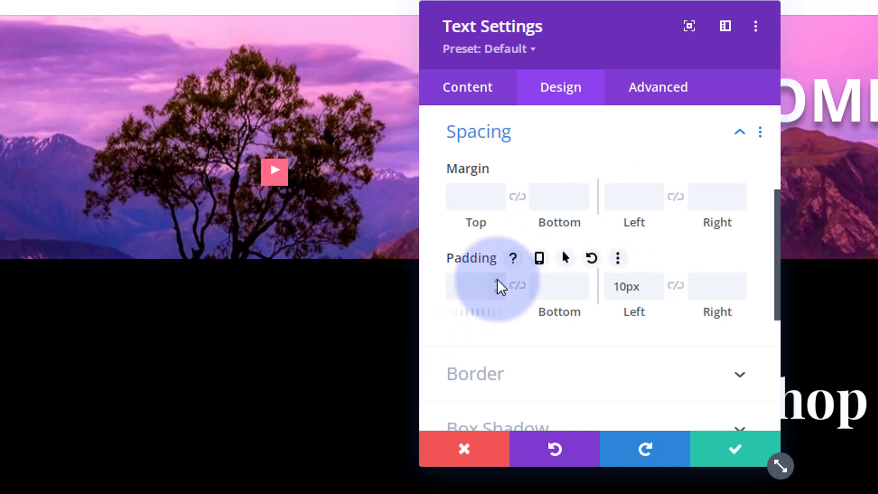
click(497, 279)
click(497, 279)
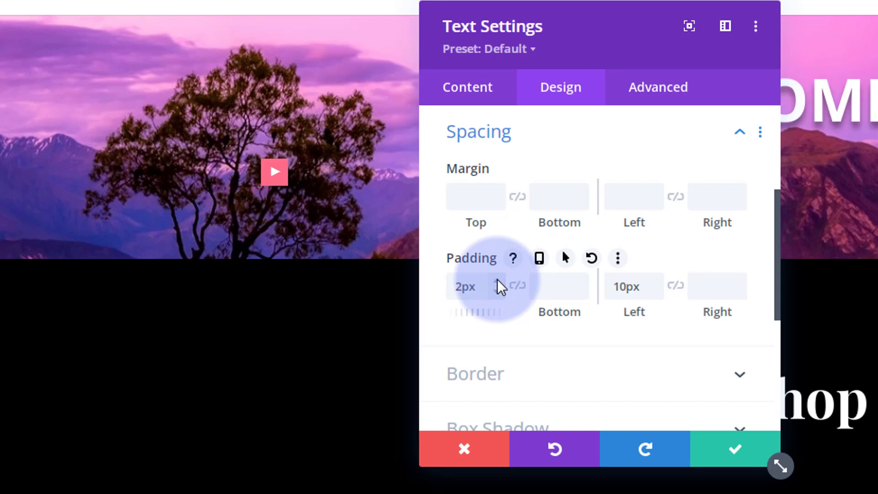
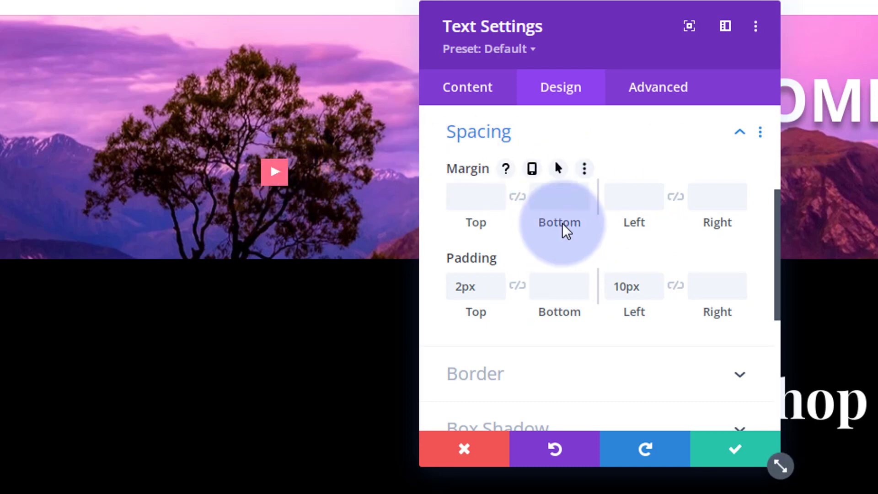
Enable the hover state for the text module's width and set the hover width to 100%.
click(572, 143)
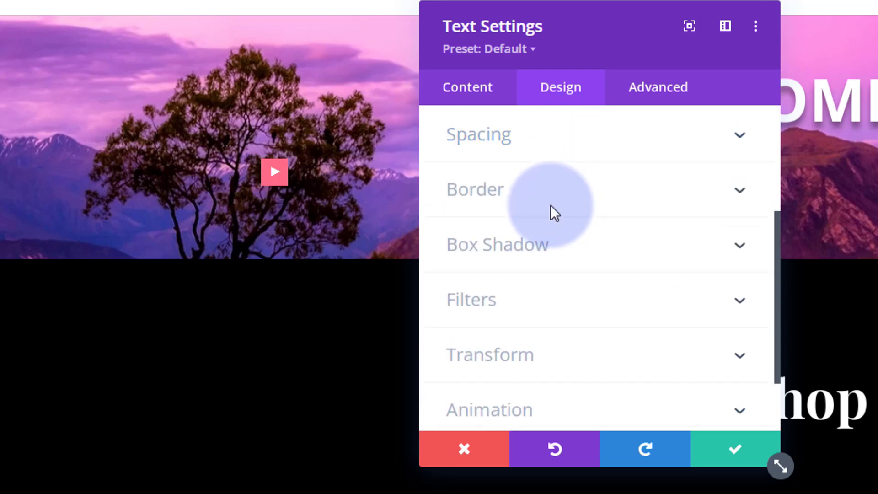
scroll(554, 212, up, 2)
click(561, 170)
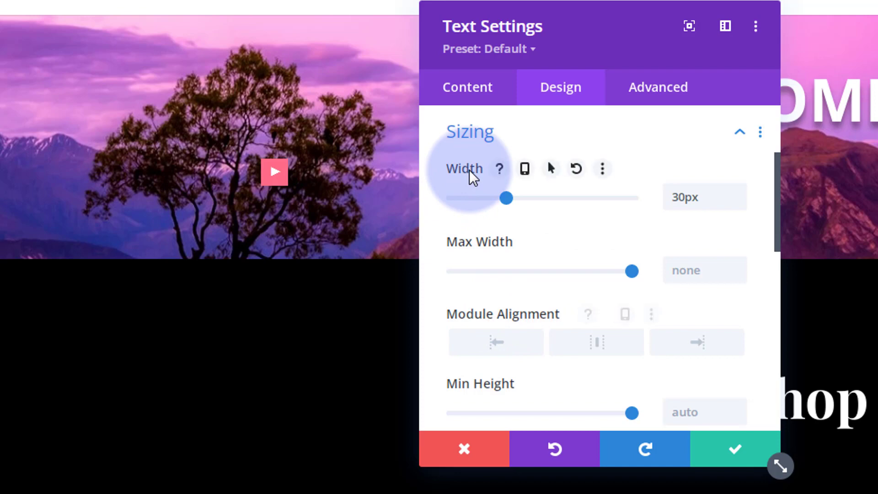
click(553, 171)
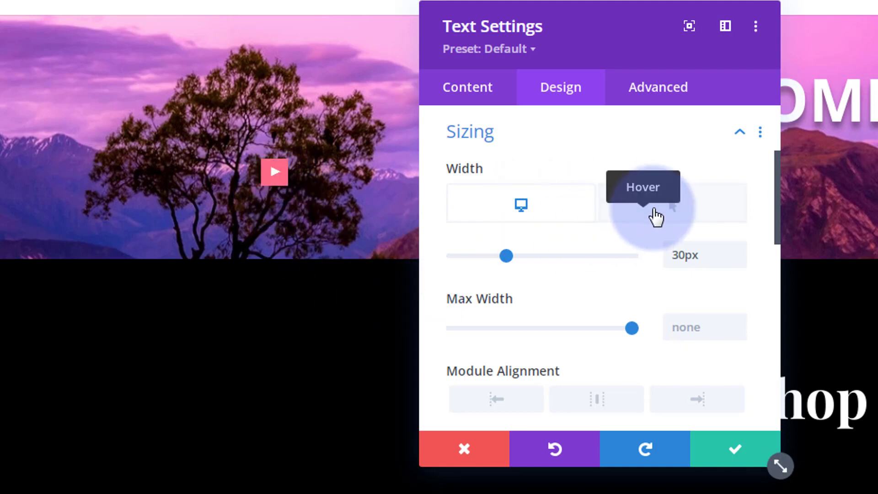
click(658, 212)
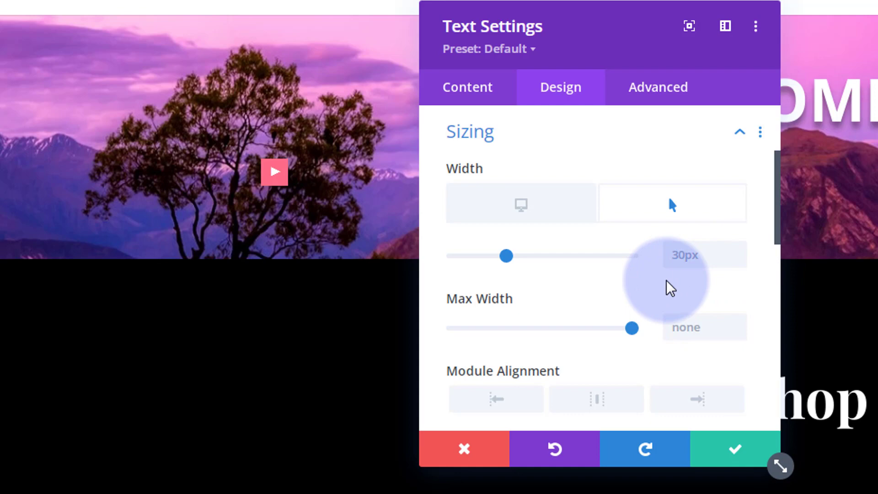
click(671, 255)
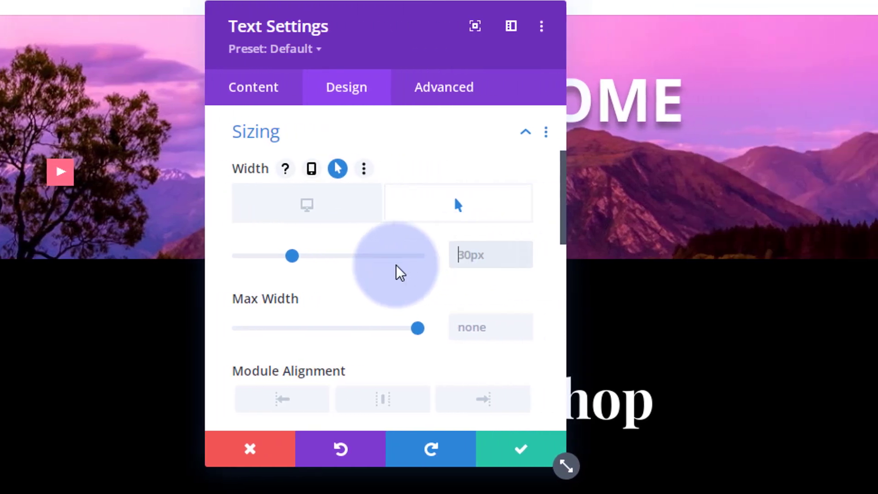
text(100%)
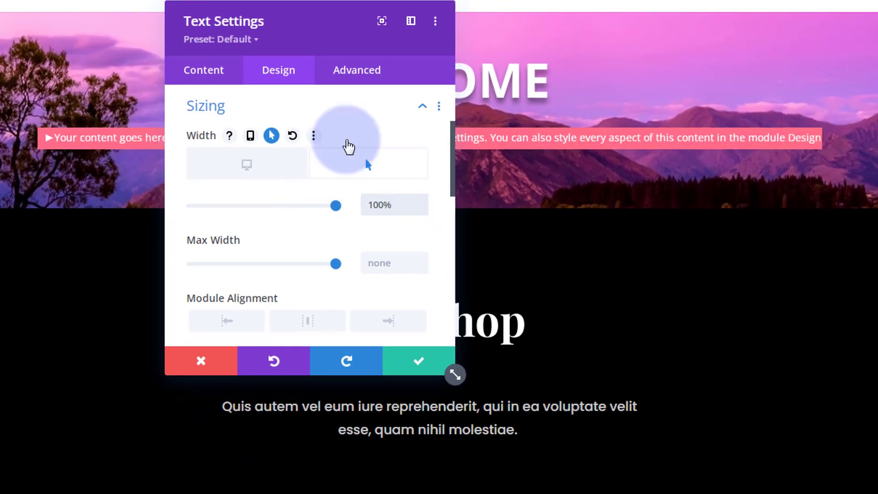
Move the settings dialog below the WELCOME heading and compare the module's desktop and hover widths.
drag(319, 22, 411, 139)
double_click(816, 141)
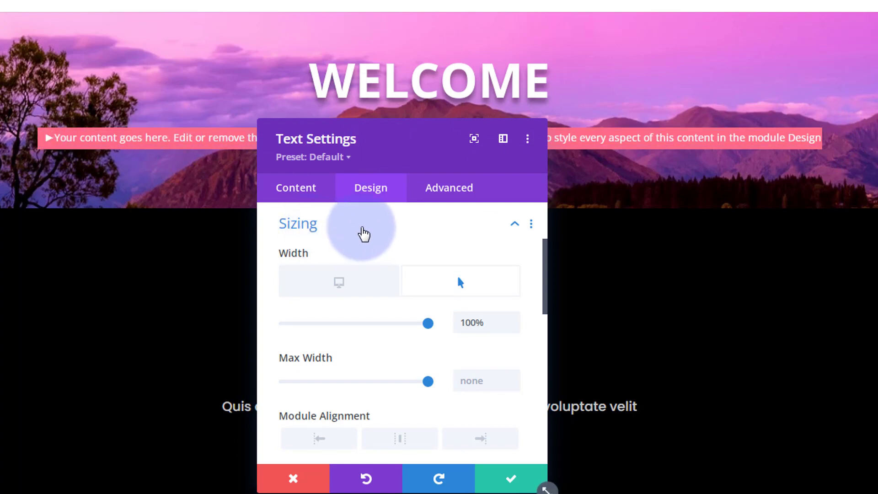
click(344, 287)
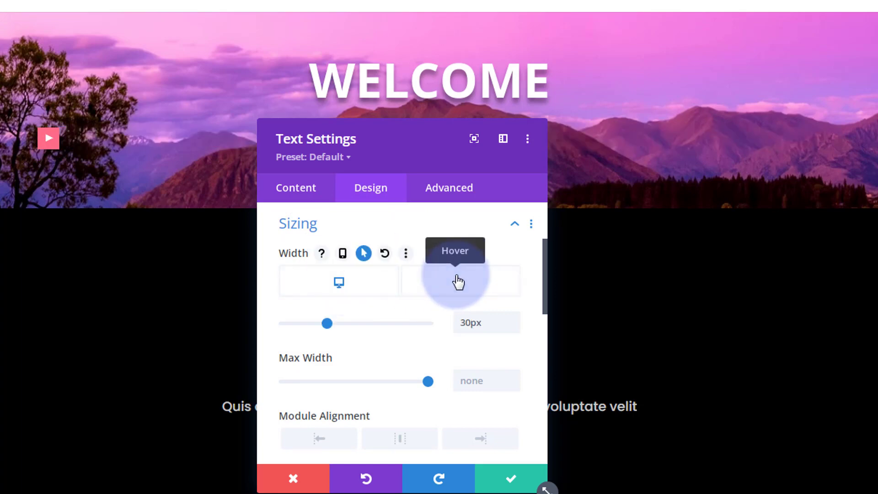
click(456, 282)
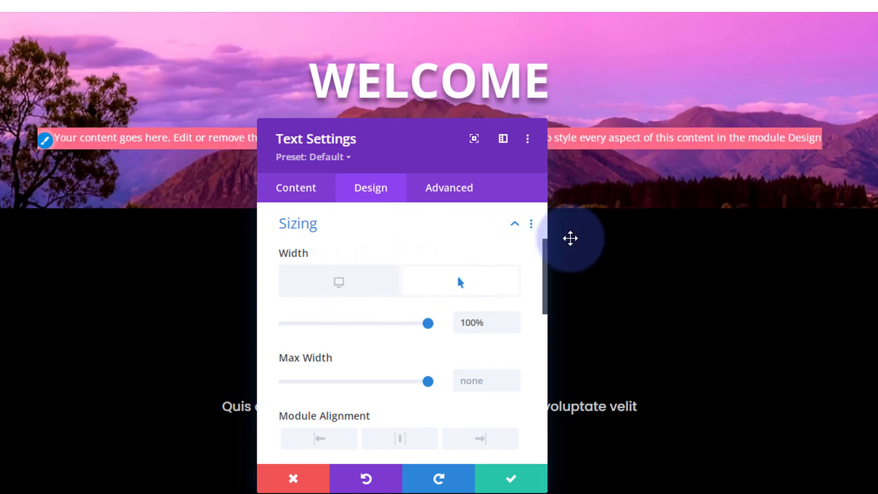
Link the text module's left and right padding so the right side is also 10px.
scroll(428, 323, up, 2)
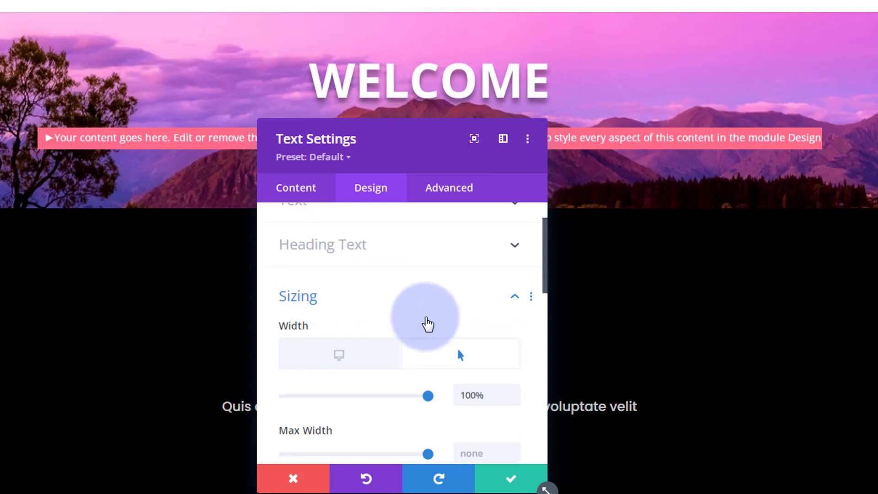
scroll(428, 323, down, 3)
scroll(426, 320, down, 7)
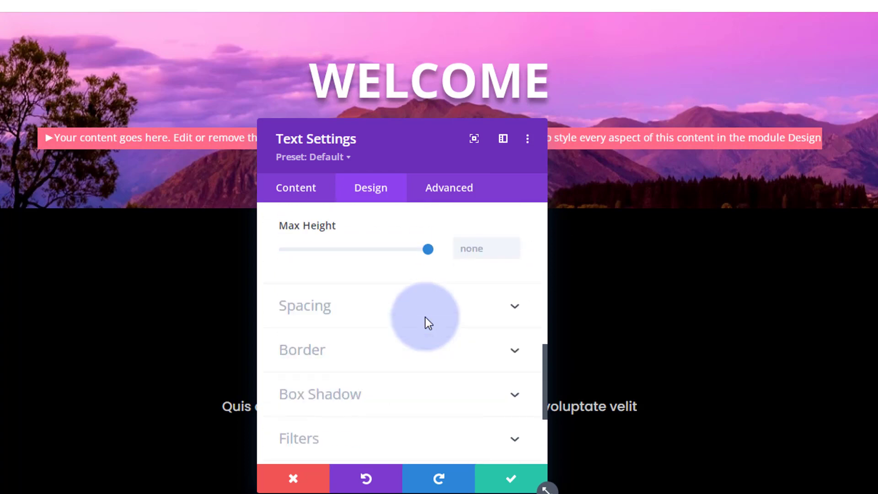
click(391, 302)
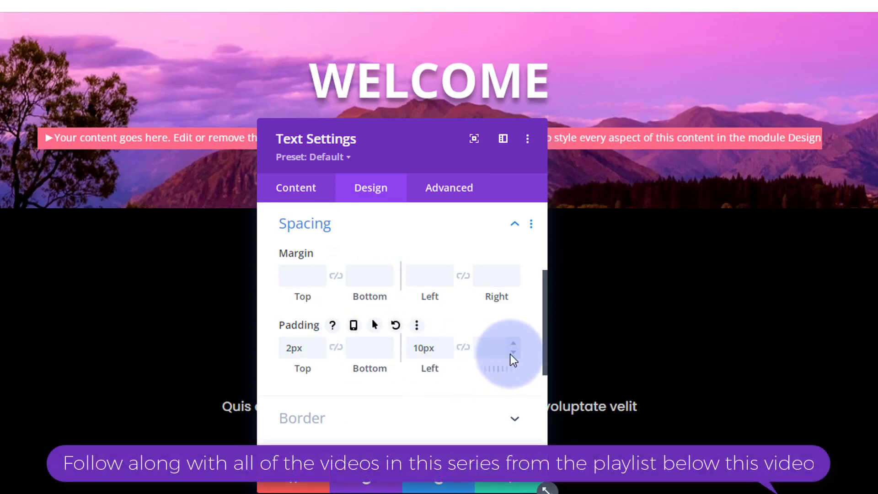
click(463, 348)
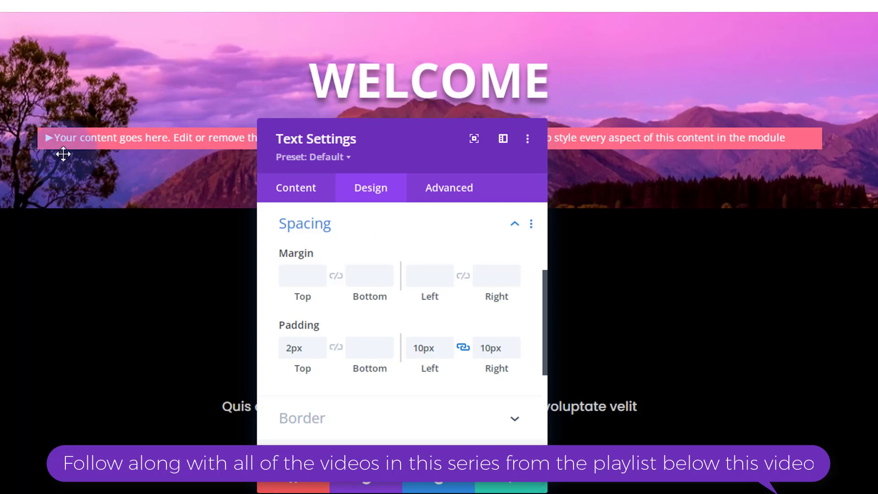
Return to the sizing settings and preview the padded module in its desktop and hover width states.
scroll(348, 311, up, 5)
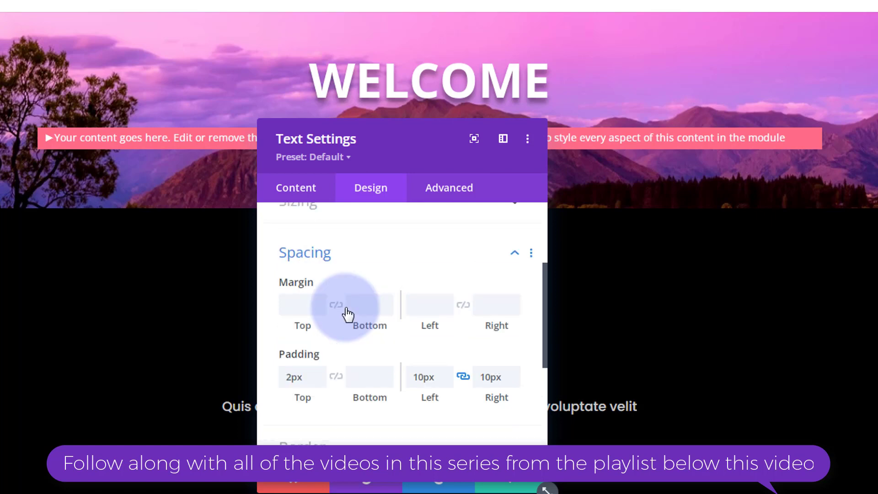
click(365, 366)
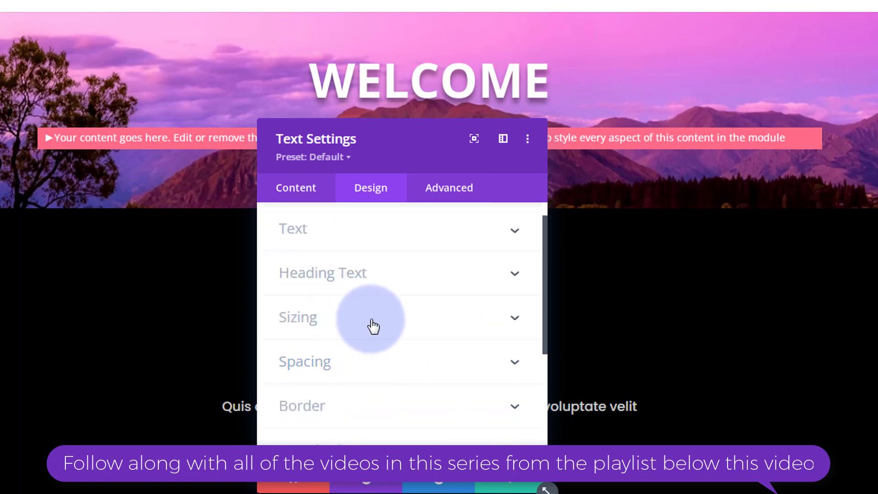
click(370, 322)
click(349, 287)
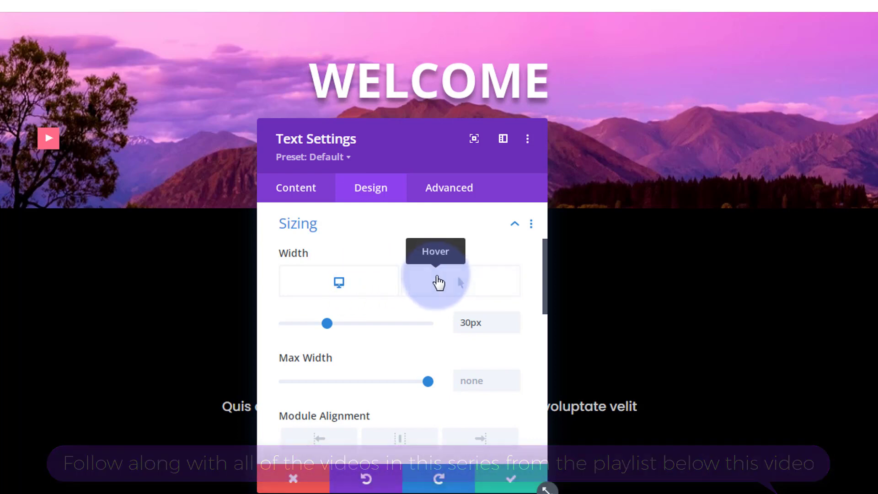
click(438, 282)
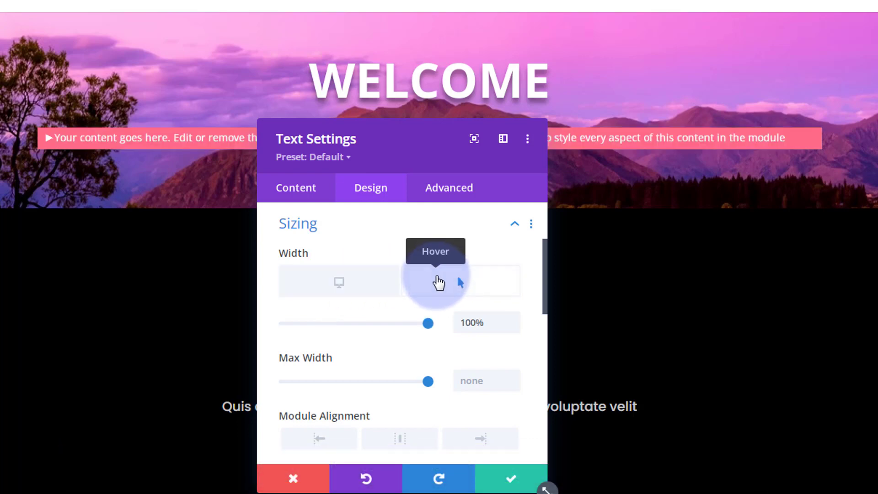
Add extra space between the ► arrow and the sentence that follows it in the module's body text.
click(281, 187)
click(324, 266)
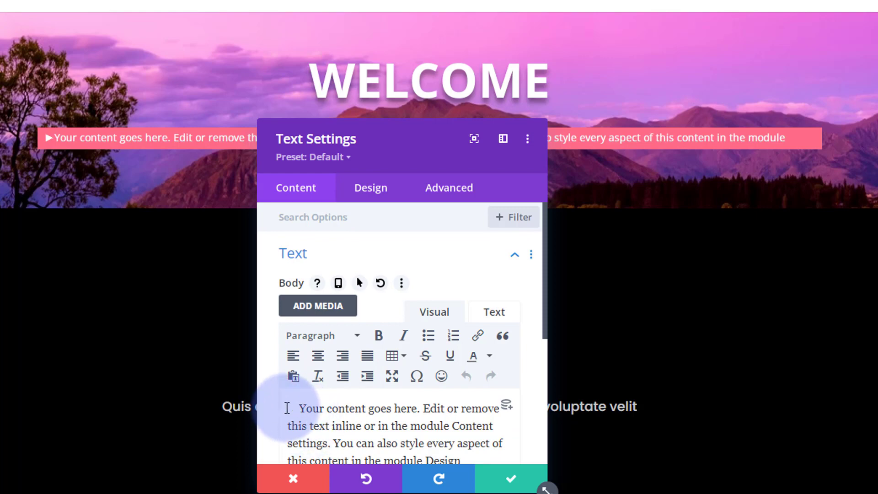
drag(288, 408, 300, 409)
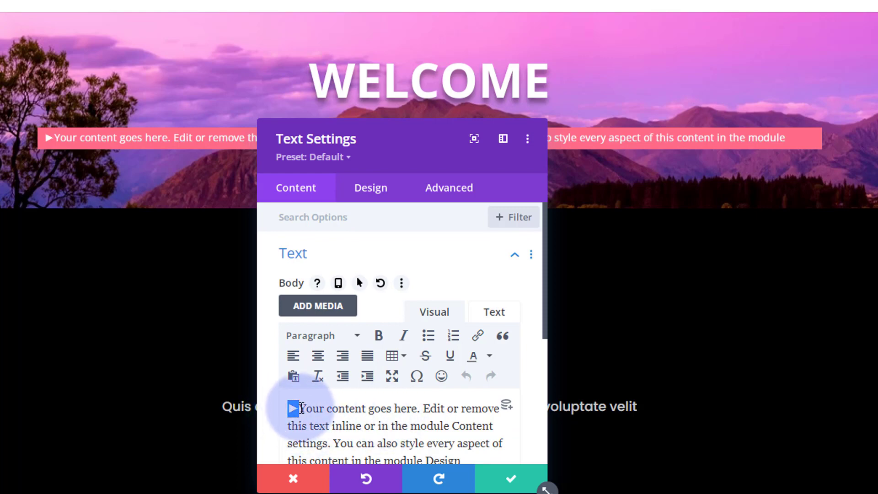
key(BackSpace)
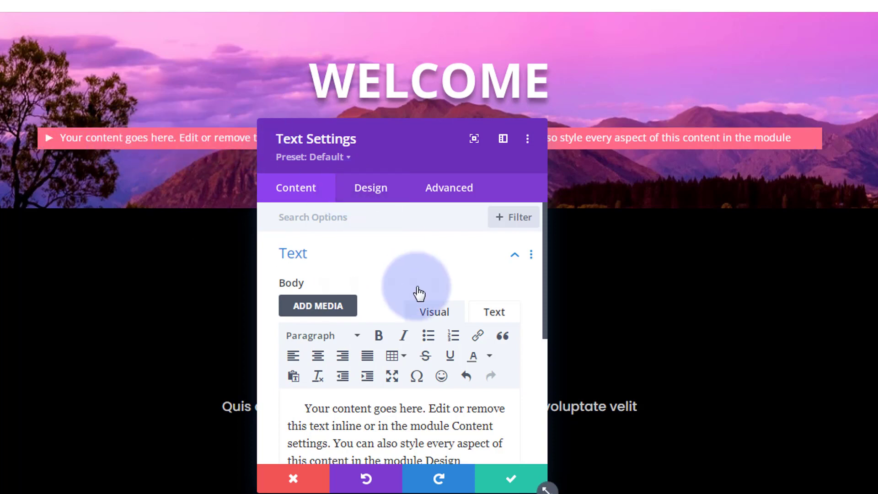
Enable a hover state for the text module's background and set its hover colour to purple #8300e9.
click(362, 261)
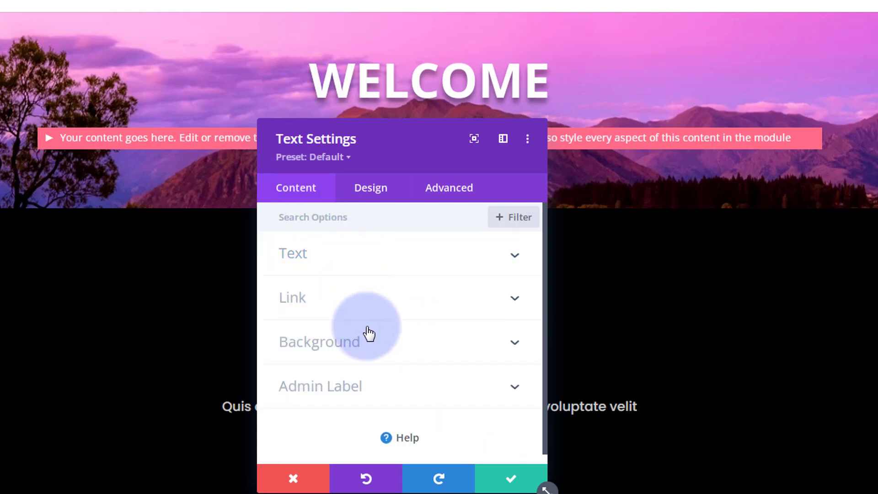
click(384, 354)
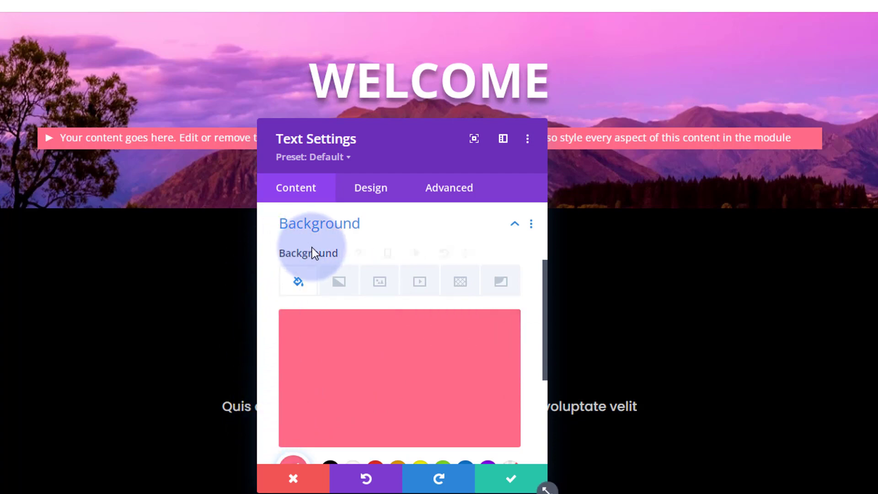
mouse_move(342, 254)
click(393, 253)
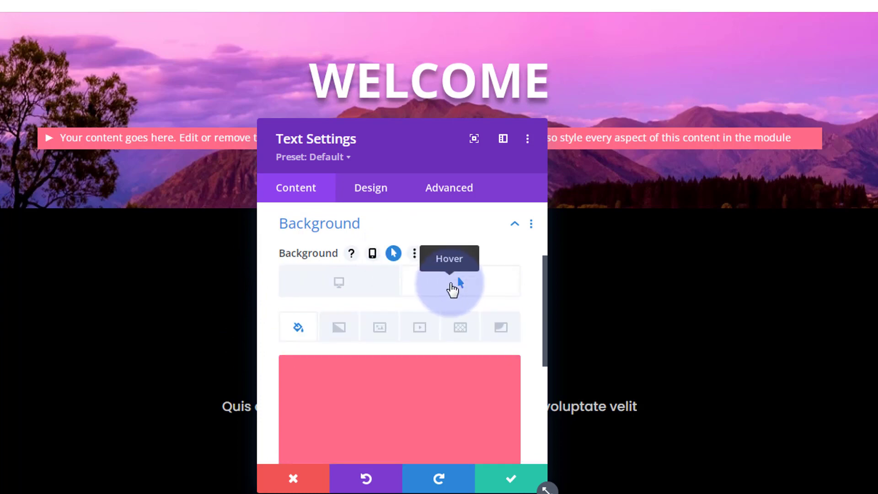
scroll(441, 351, down, 3)
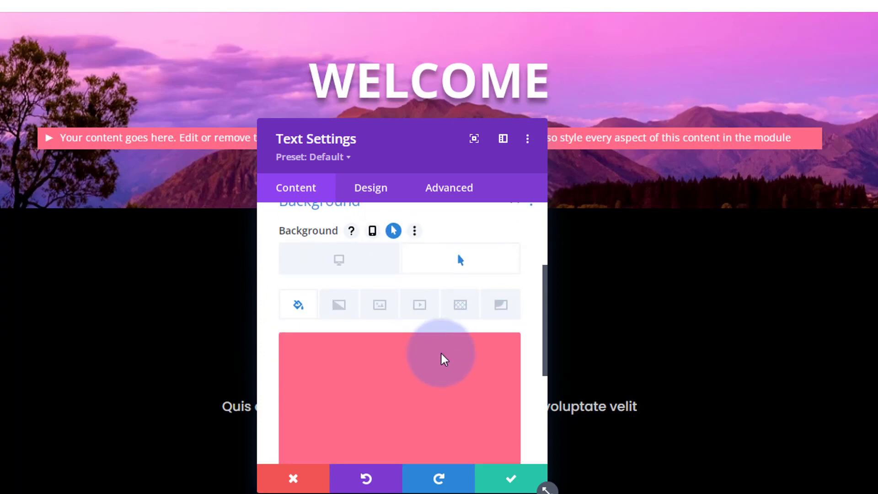
click(487, 370)
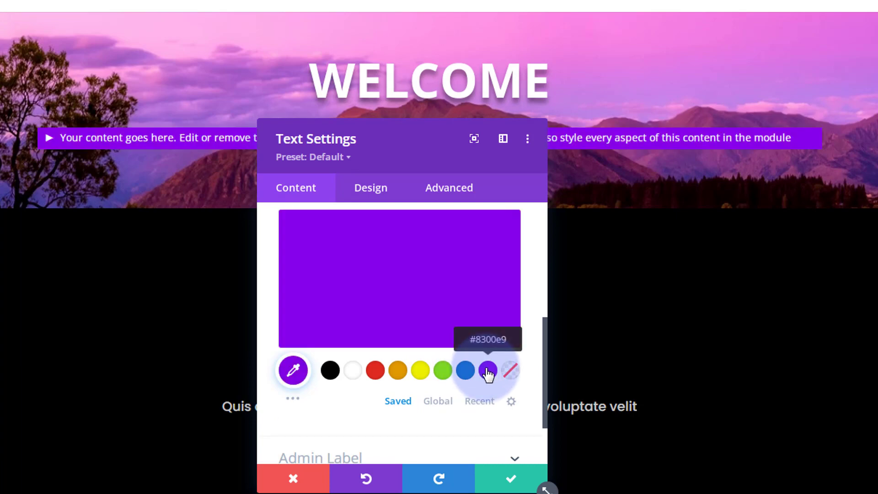
Compare the module's desktop and hover backgrounds, finishing on the desktop state.
scroll(431, 349, up, 5)
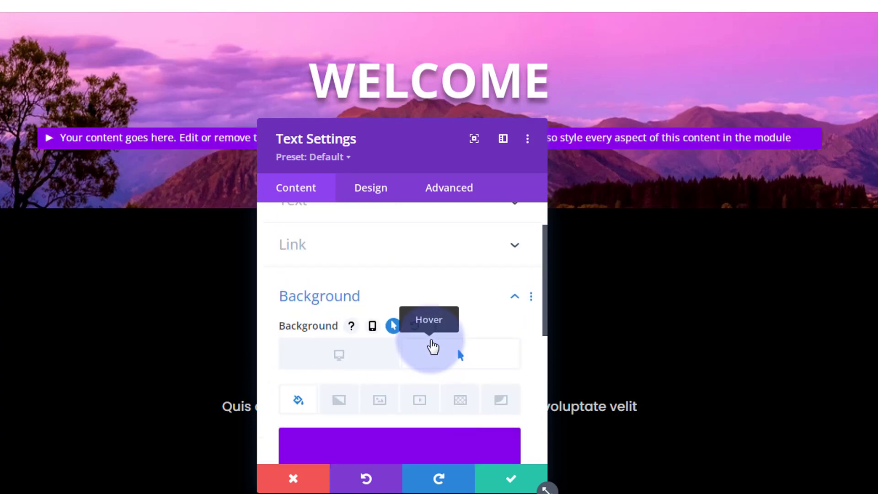
click(317, 364)
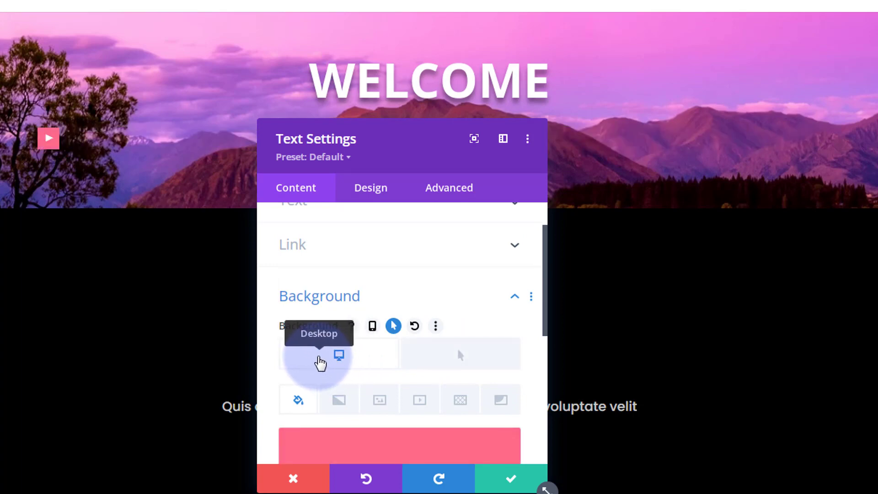
click(443, 365)
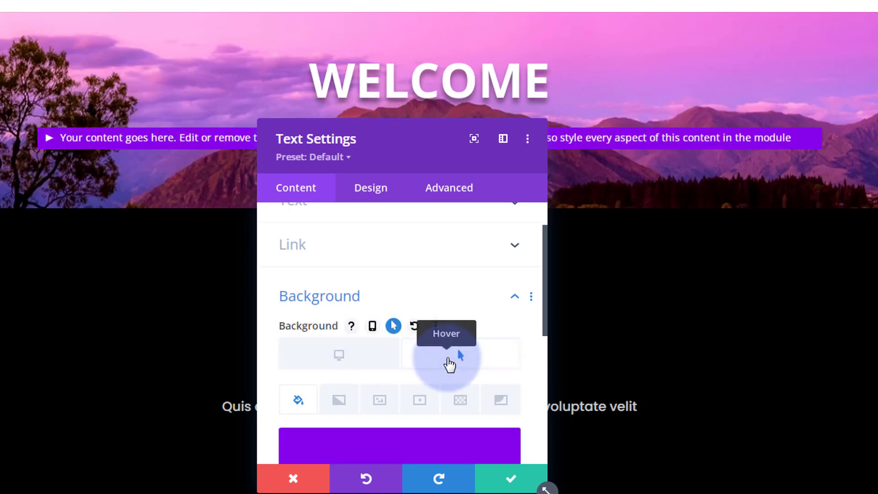
click(352, 362)
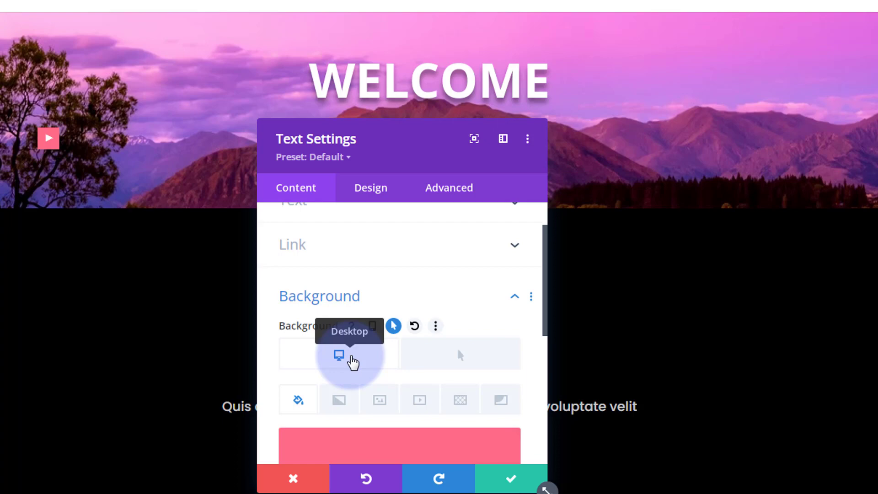
Set the text module's transition duration to 2000ms.
click(441, 197)
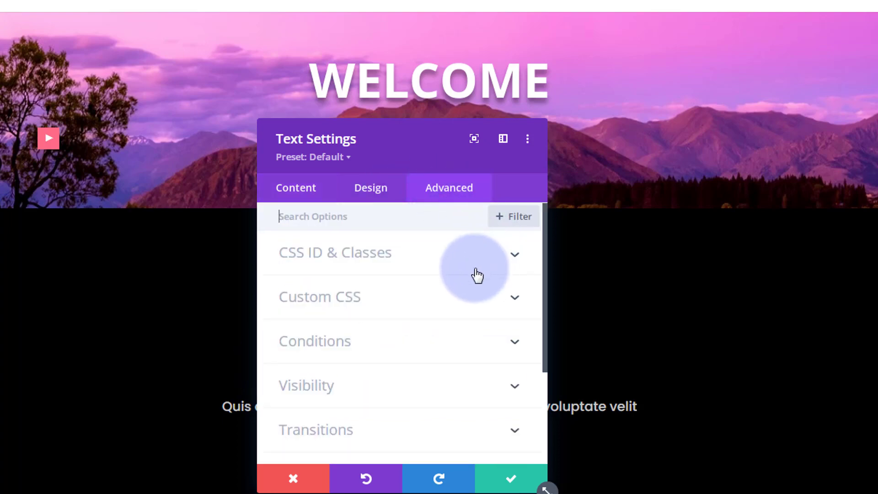
scroll(474, 275, down, 2)
scroll(378, 272, down, 2)
click(398, 297)
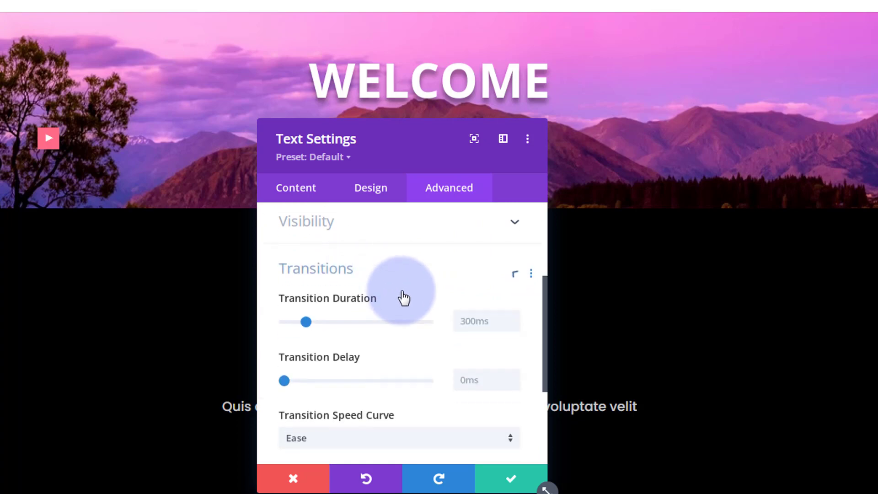
scroll(401, 297, down, 1)
click(457, 275)
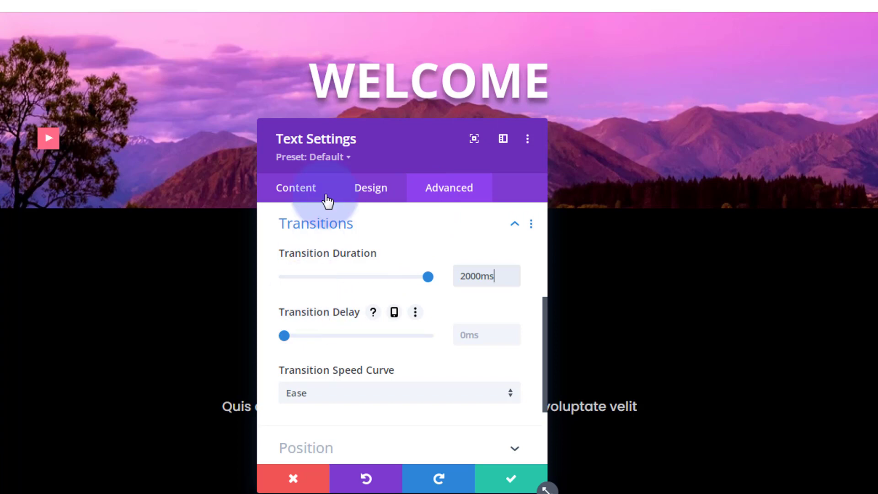
Set the module's transition speed curve to Ease-In-Out and save the module settings.
drag(371, 160, 261, 67)
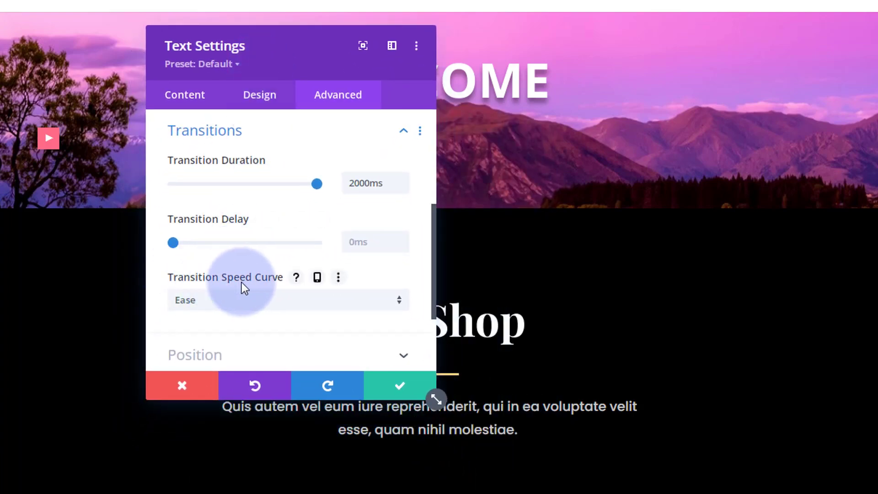
click(276, 302)
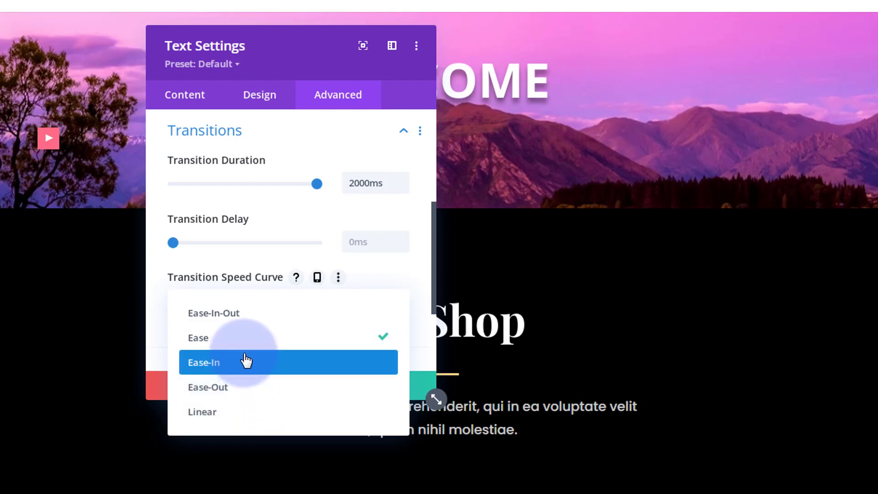
click(215, 316)
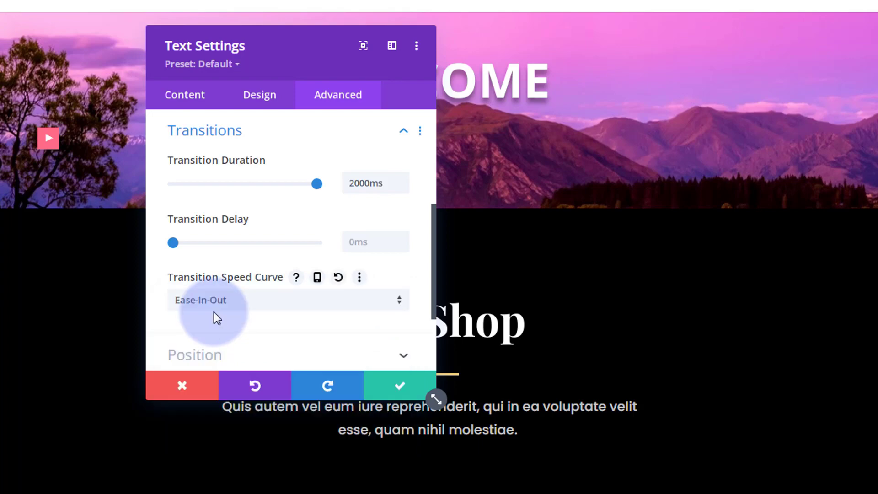
click(405, 391)
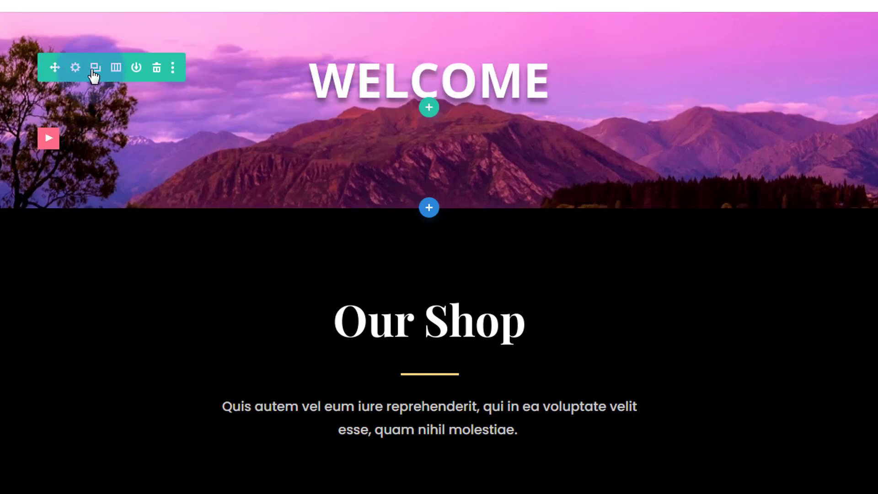
Duplicate the row containing the arrow module three times to make a stack of four identical rows.
drag(87, 145, 74, 146)
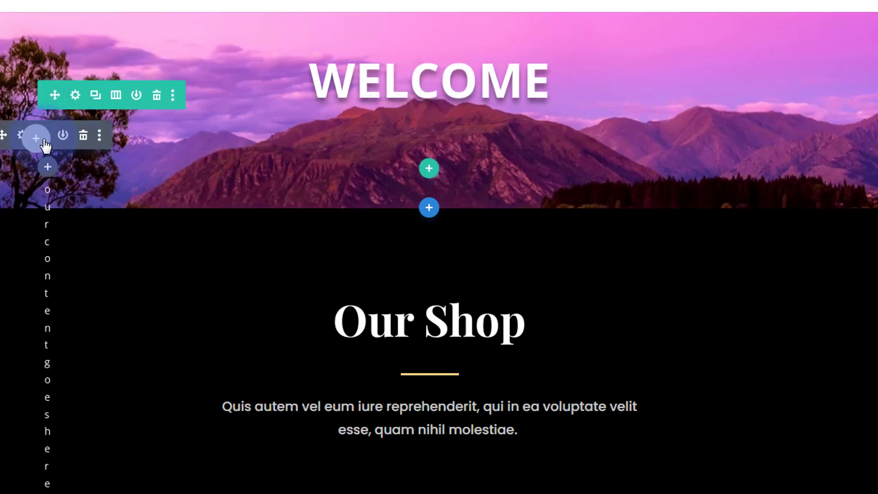
click(96, 97)
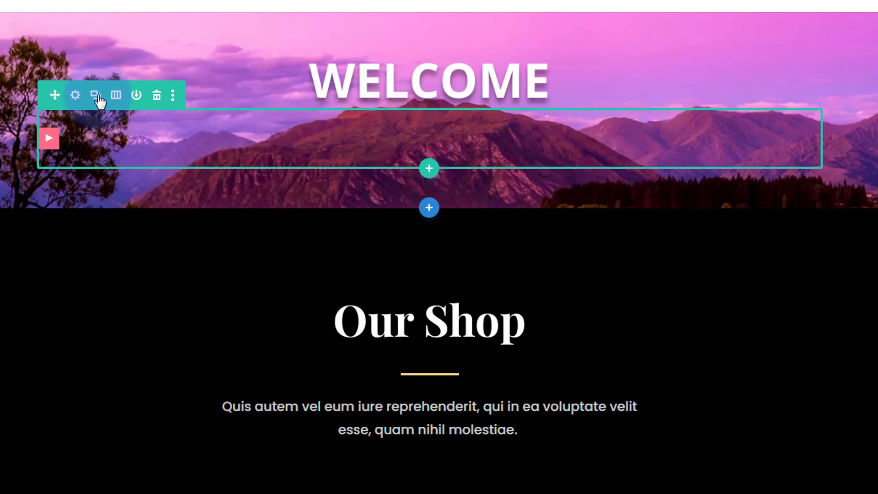
click(98, 97)
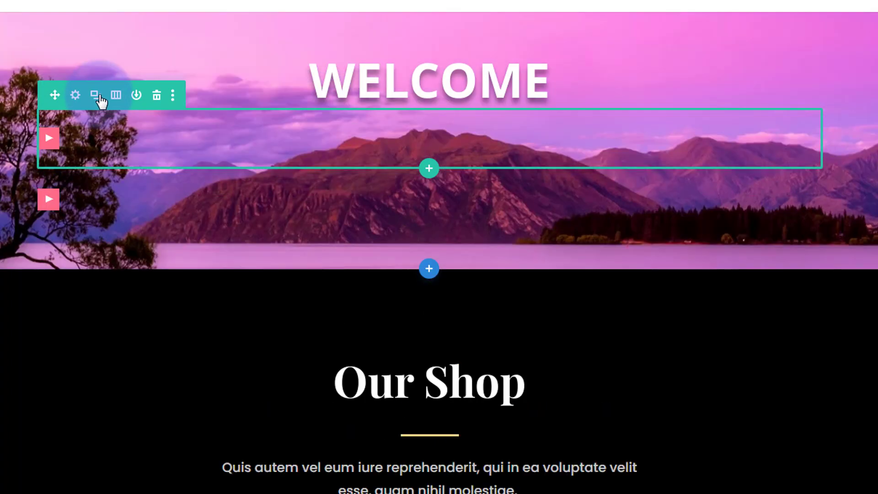
click(99, 97)
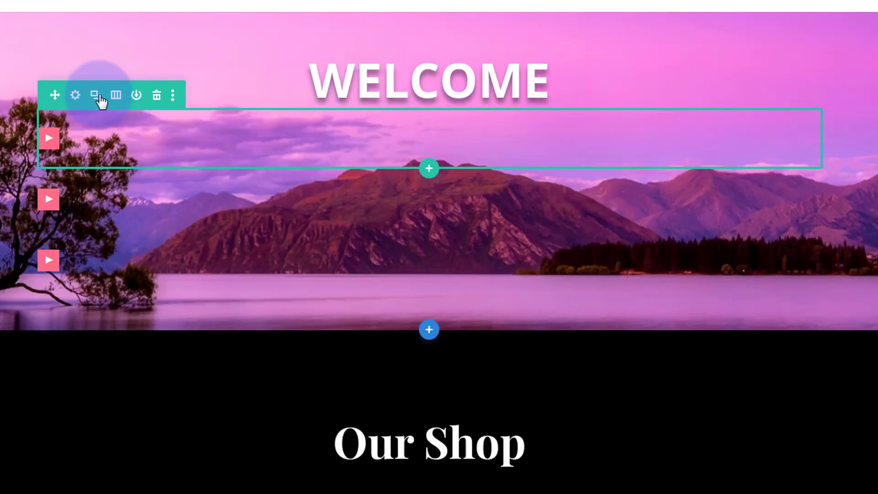
click(99, 97)
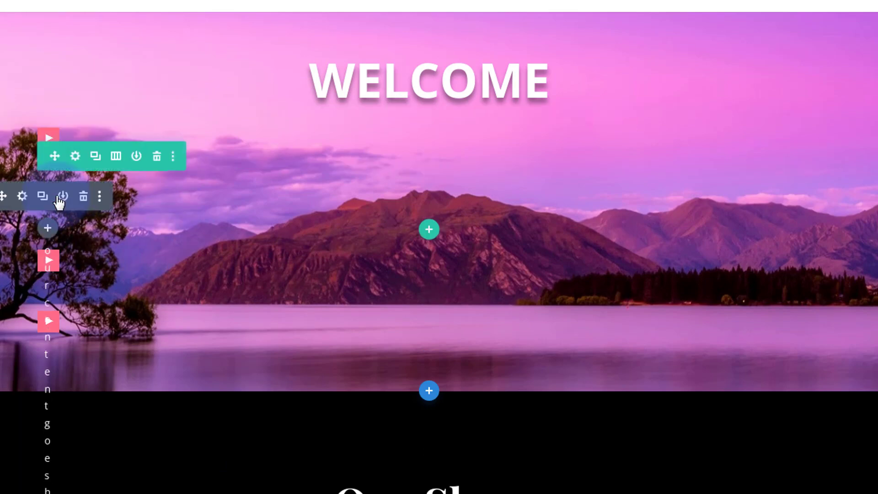
Check the body text in a duplicated module's text settings and close them.
click(22, 258)
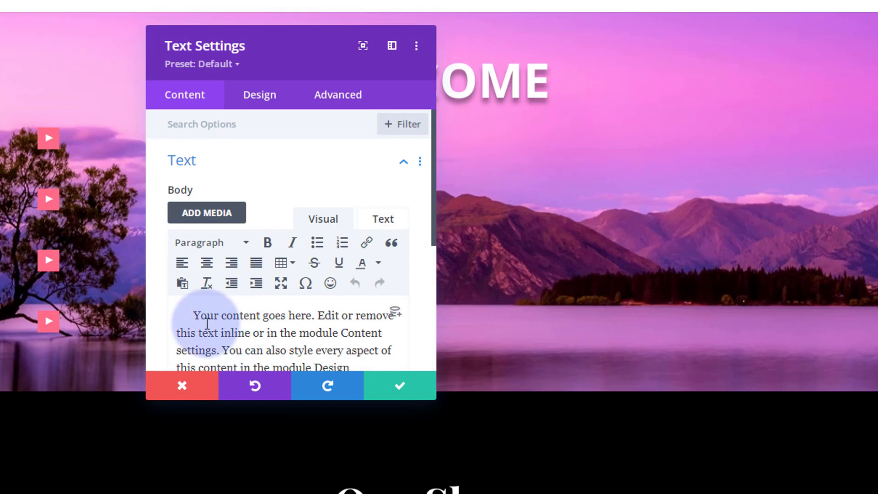
click(392, 390)
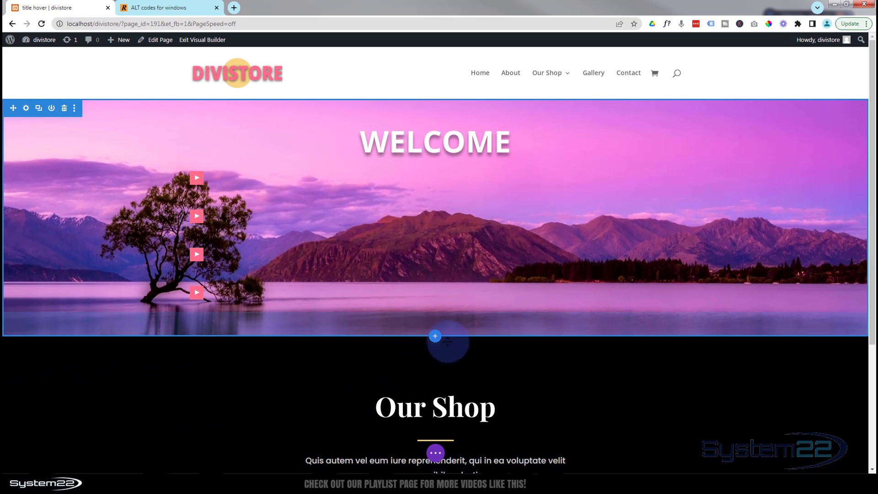
Save the page and exit the visual builder to the front-end page.
click(436, 454)
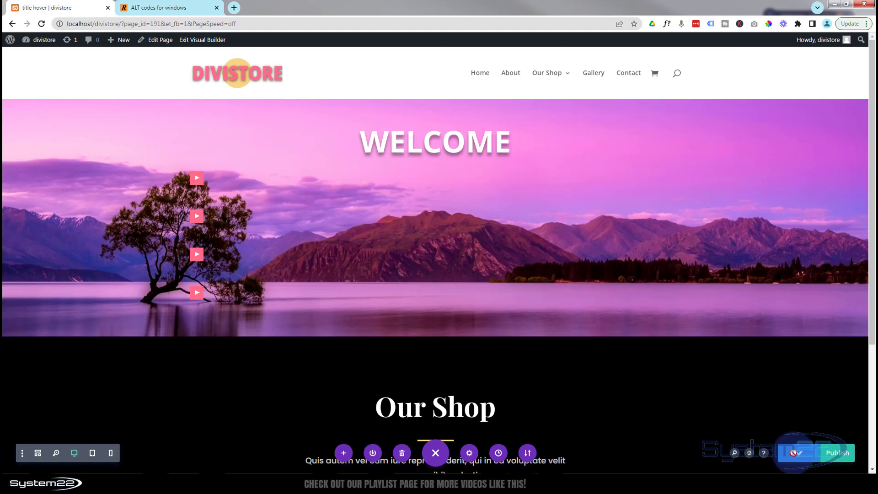
click(195, 41)
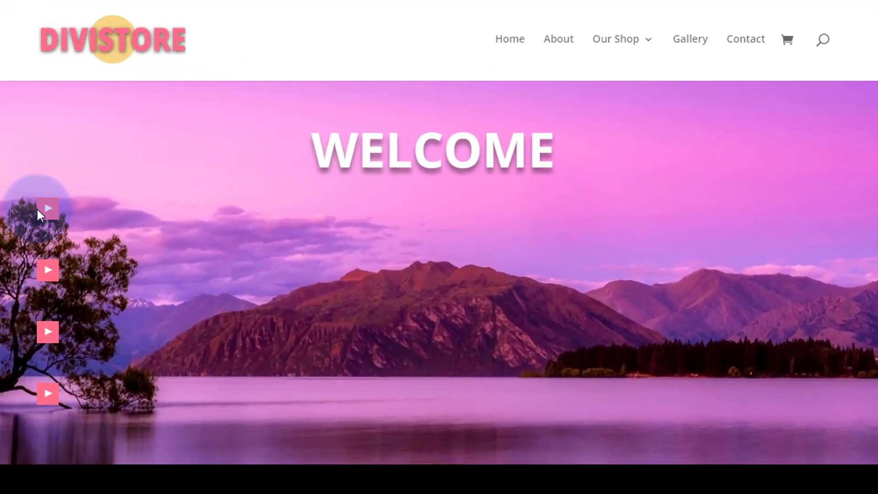
Preview the hover expansion of each of the four arrow modules on the front-end page.
mouse_move(42, 207)
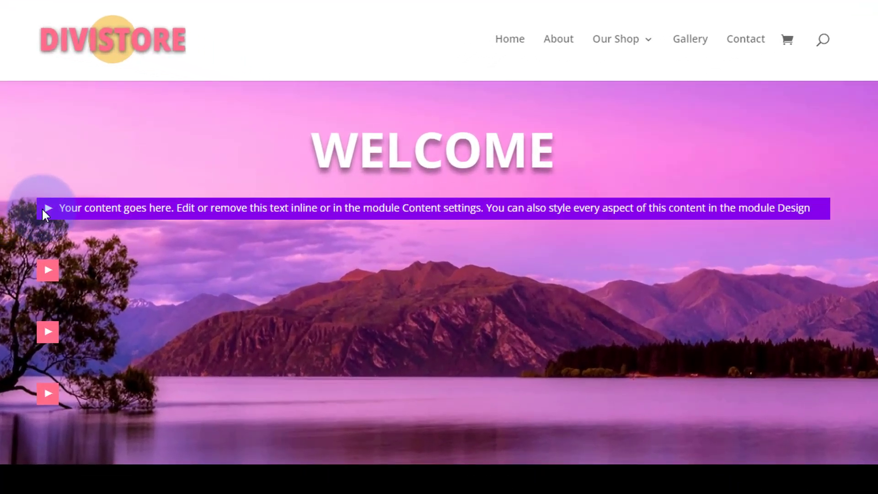
mouse_move(53, 271)
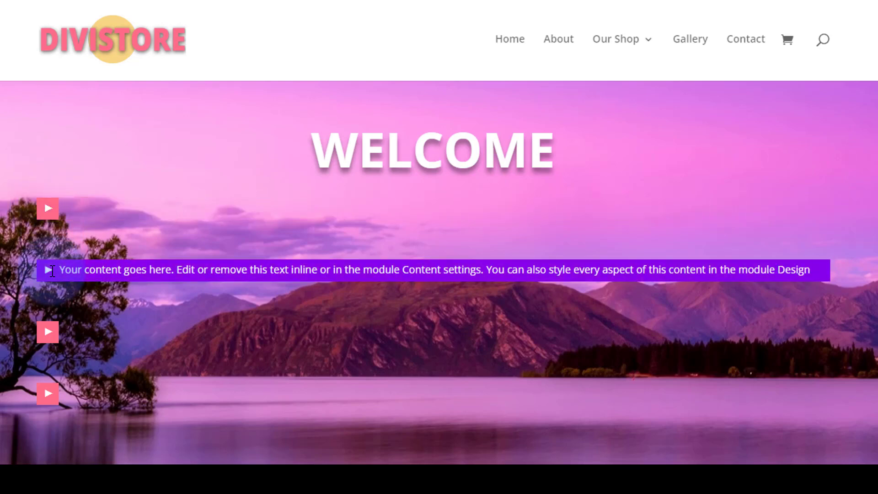
mouse_move(47, 330)
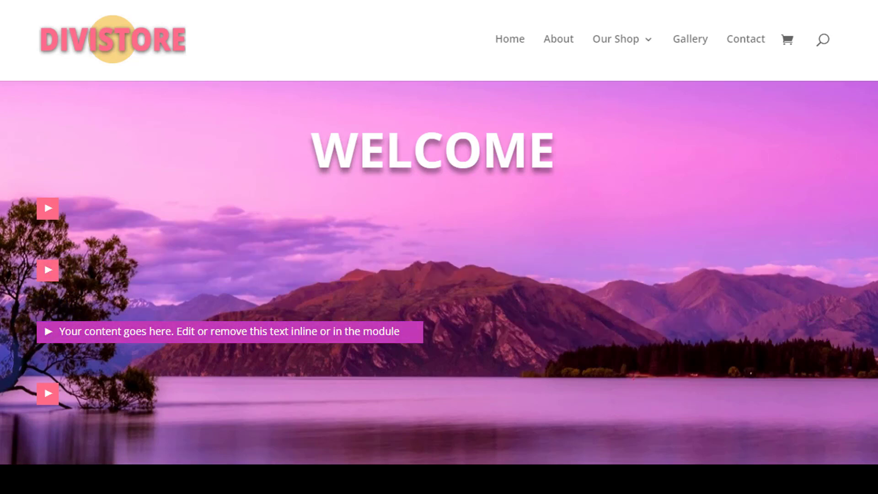
mouse_move(48, 390)
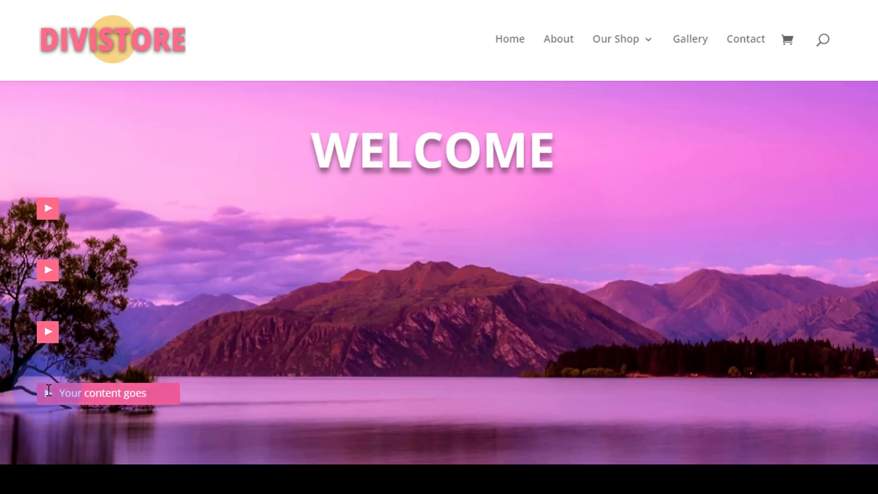